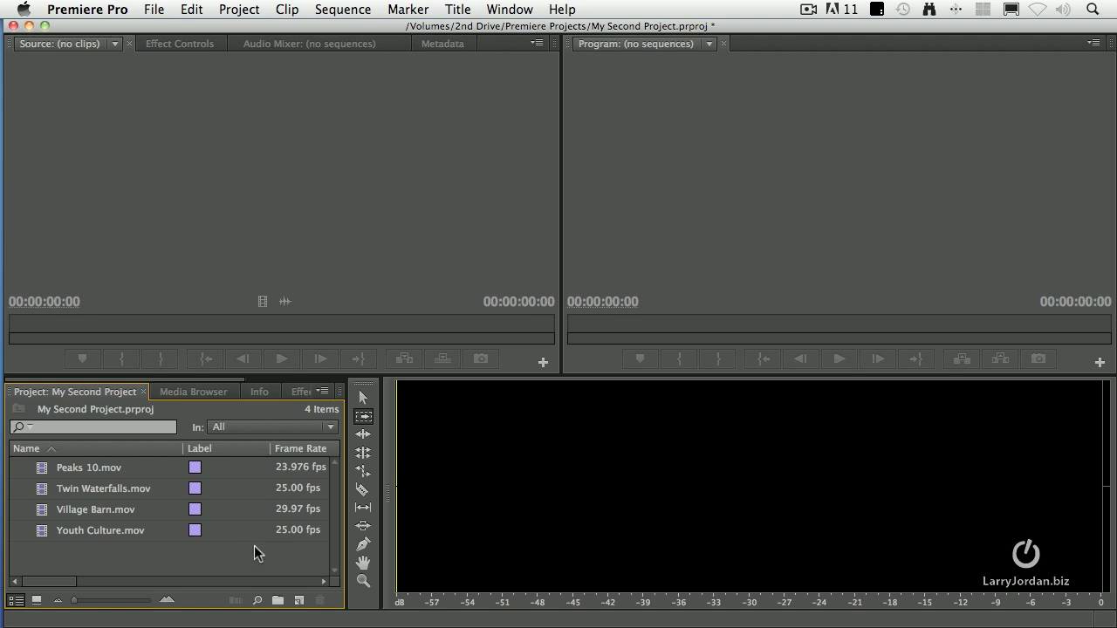
- Load Youth Culture.mov, Village Barn.mov, Twin Waterfalls.mov and Peaks 10.mov into the Source monitor
{"action": "double_click", "coordinate": [45, 539]}
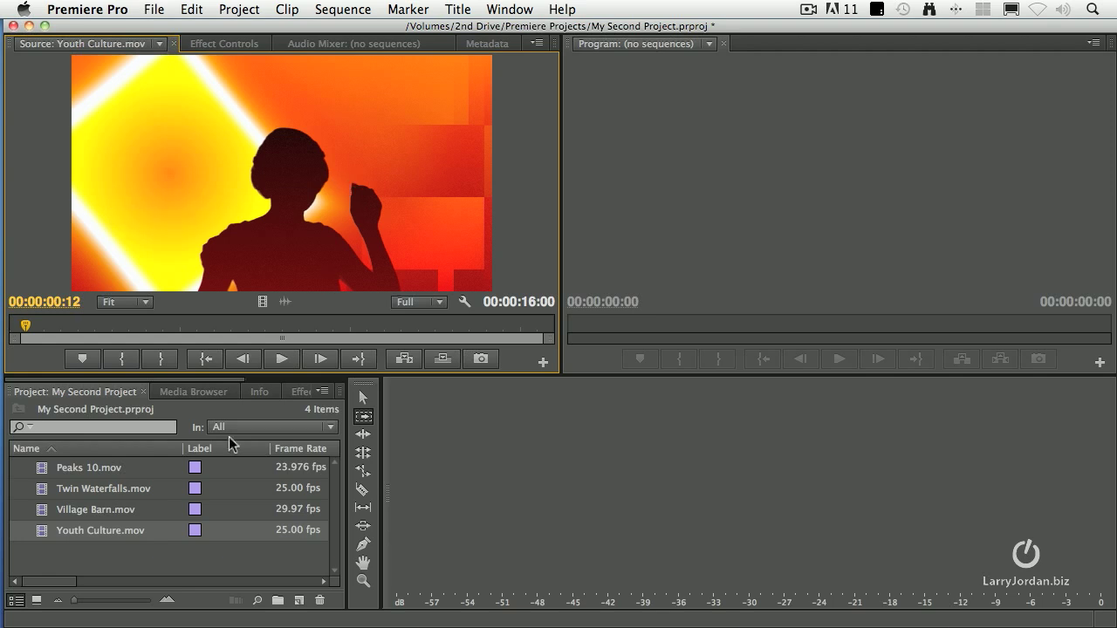
{"action": "double_click", "coordinate": [86, 512]}
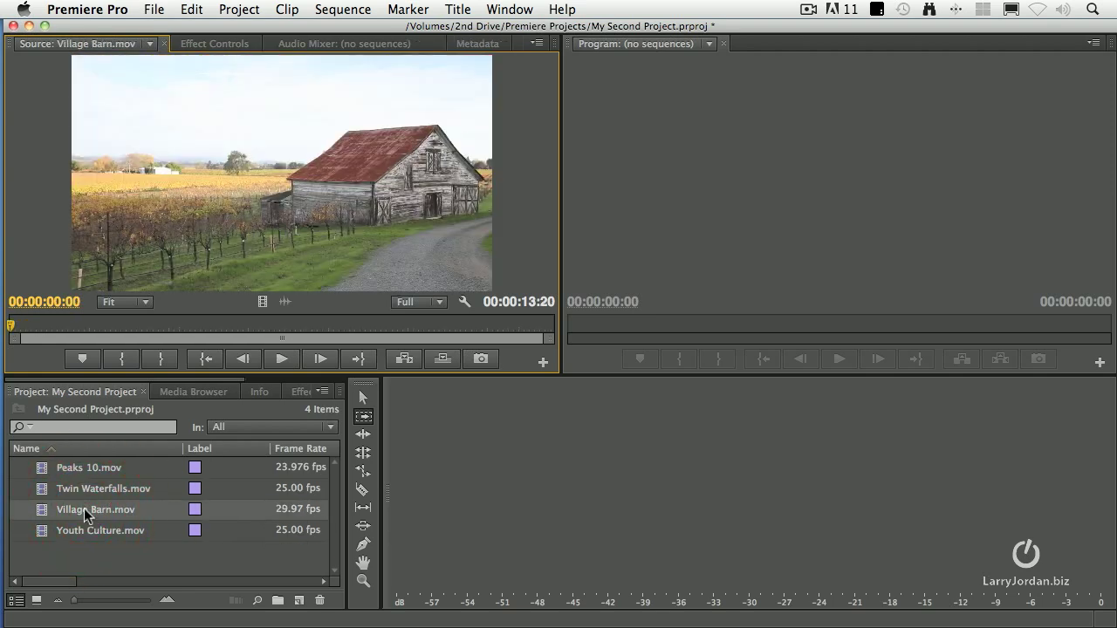
{"action": "double_click", "coordinate": [76, 487]}
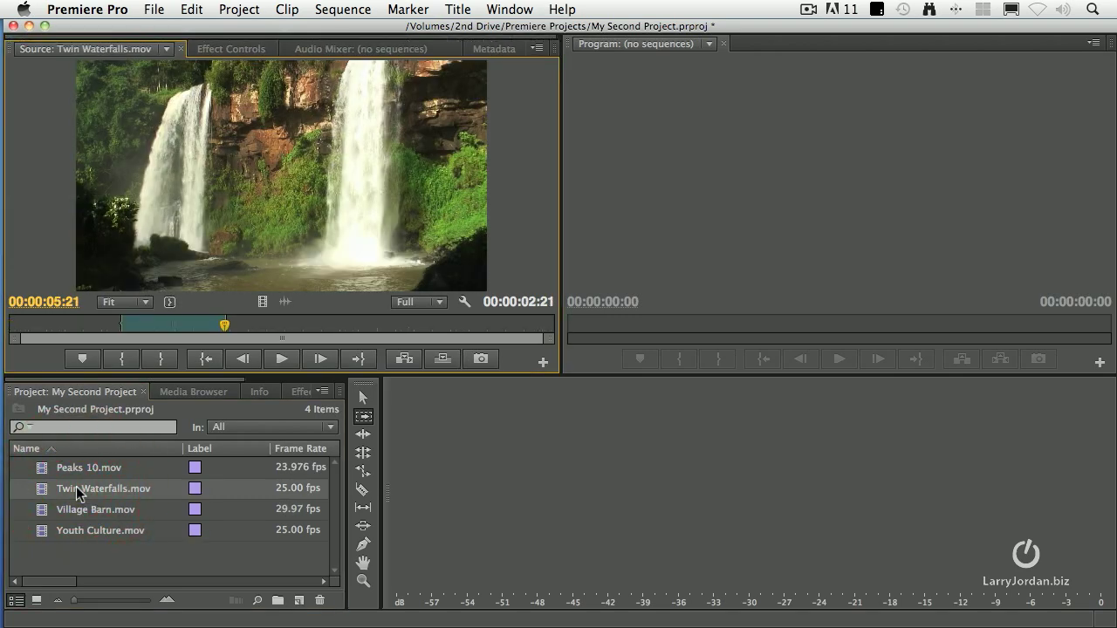
{"action": "double_click", "coordinate": [73, 471]}
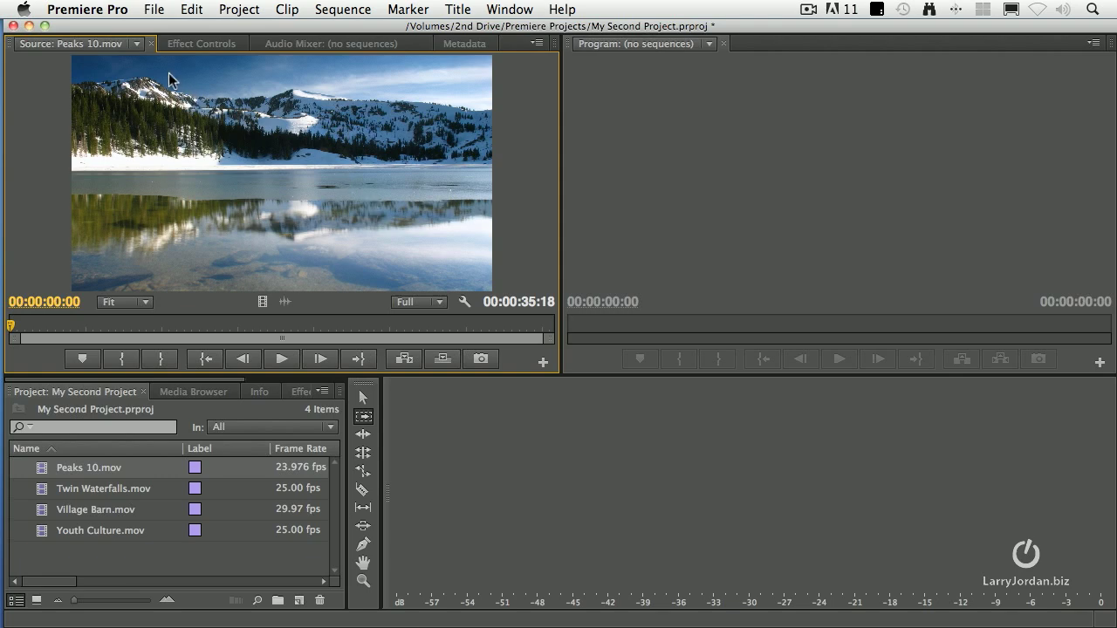
- Cycle through the four loaded clips via the Source tab menu, ending on Youth Culture.mov
{"action": "left_click", "coordinate": [110, 45]}
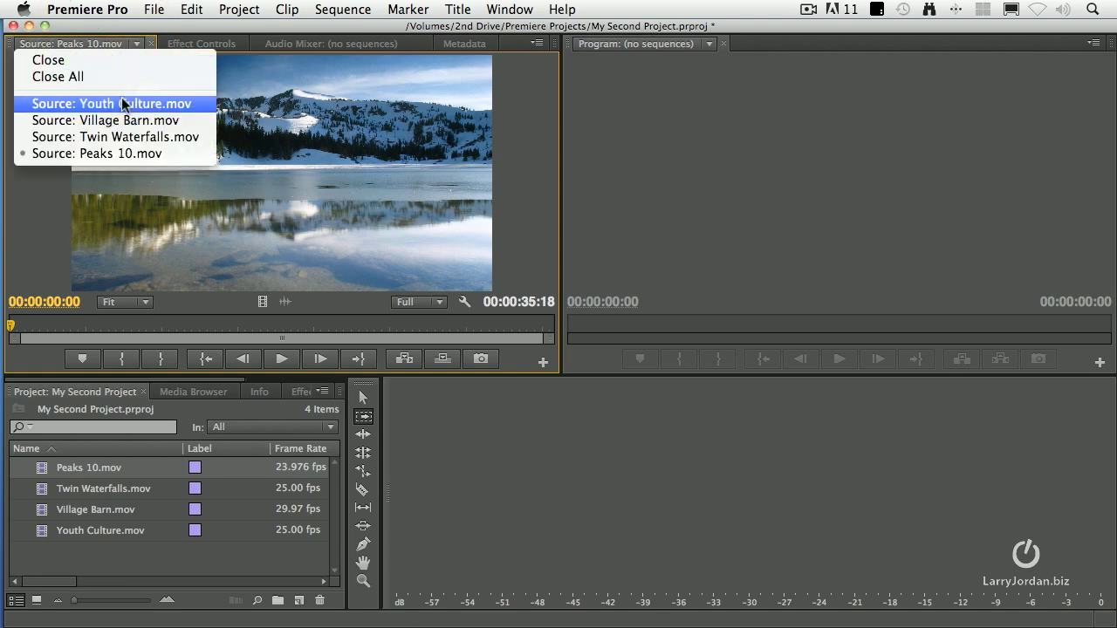
{"action": "left_click", "coordinate": [112, 103]}
{"action": "left_click", "coordinate": [103, 43]}
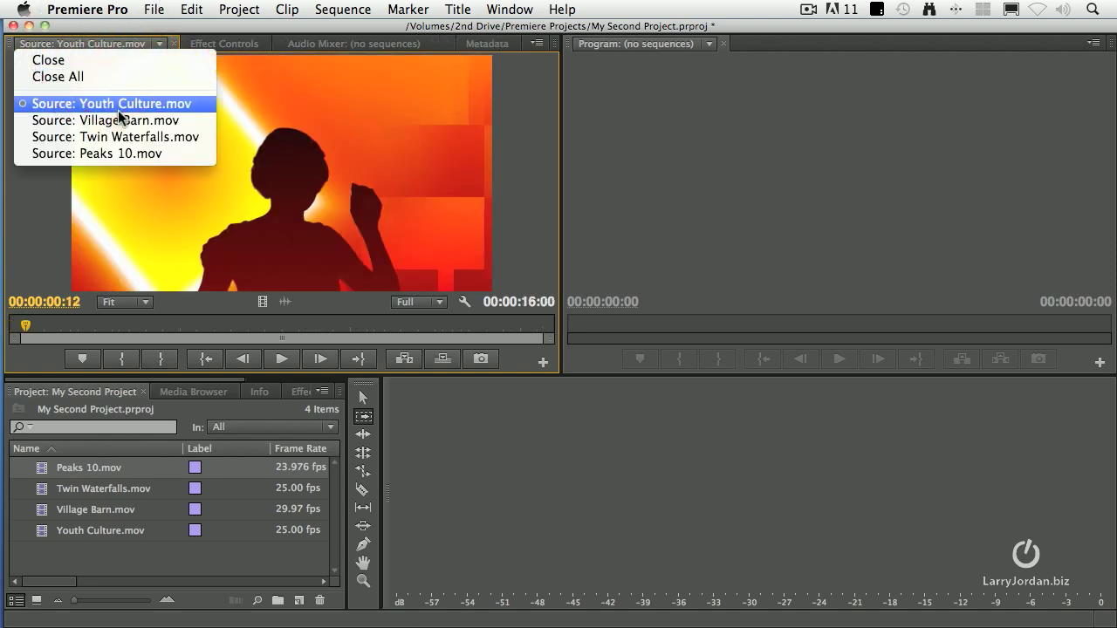
{"action": "left_click", "coordinate": [125, 117]}
{"action": "left_click", "coordinate": [100, 46]}
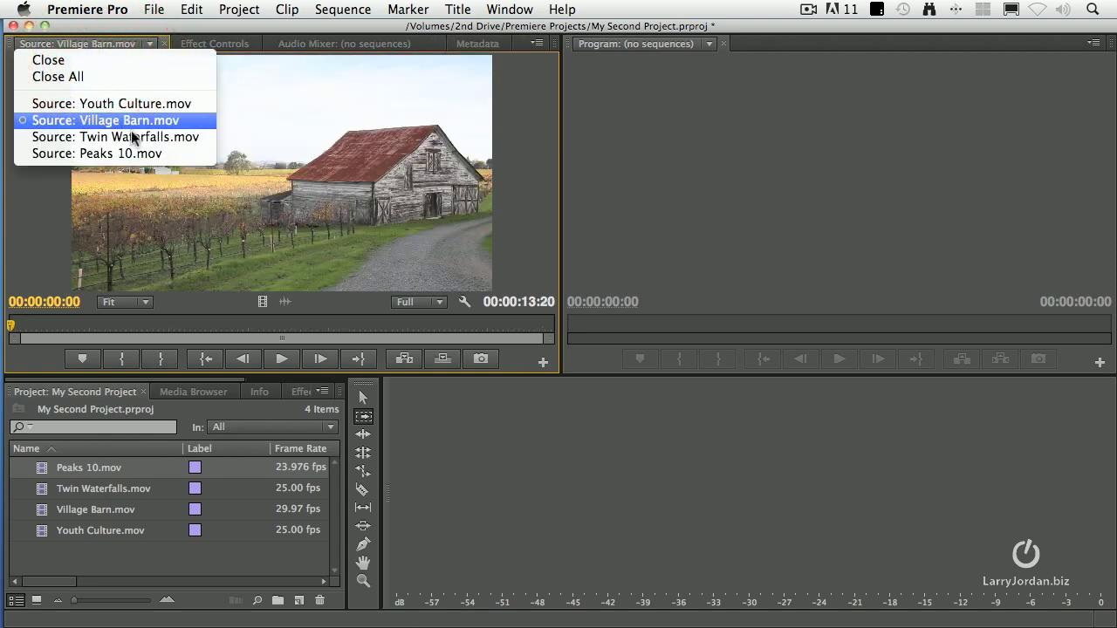
{"action": "left_click", "coordinate": [112, 132]}
{"action": "left_click", "coordinate": [86, 48]}
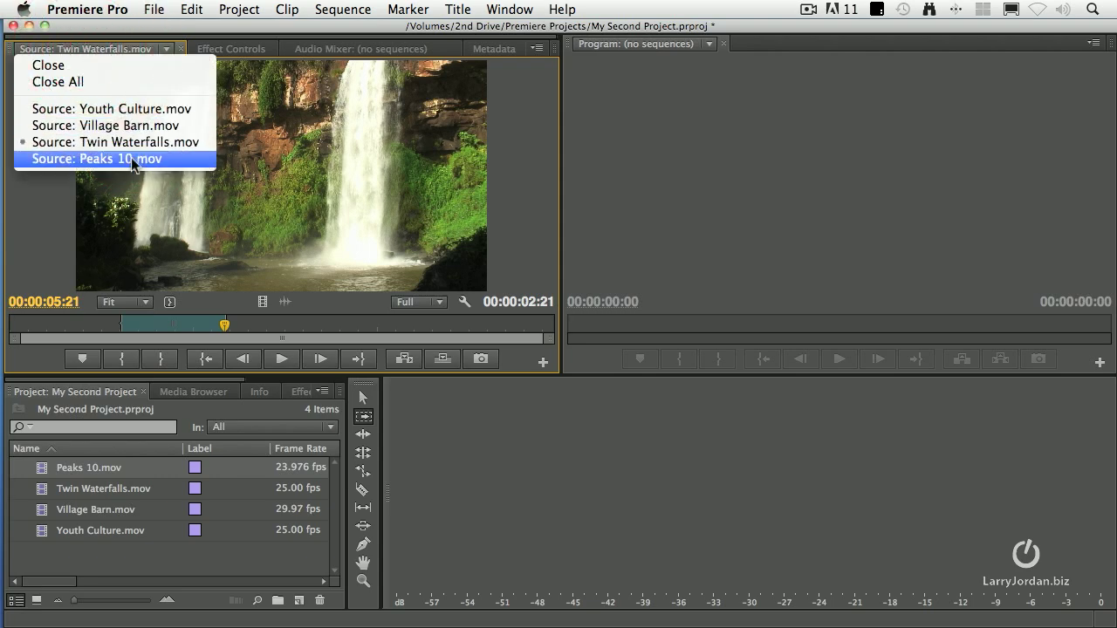
{"action": "left_click", "coordinate": [131, 159]}
{"action": "left_click", "coordinate": [89, 46]}
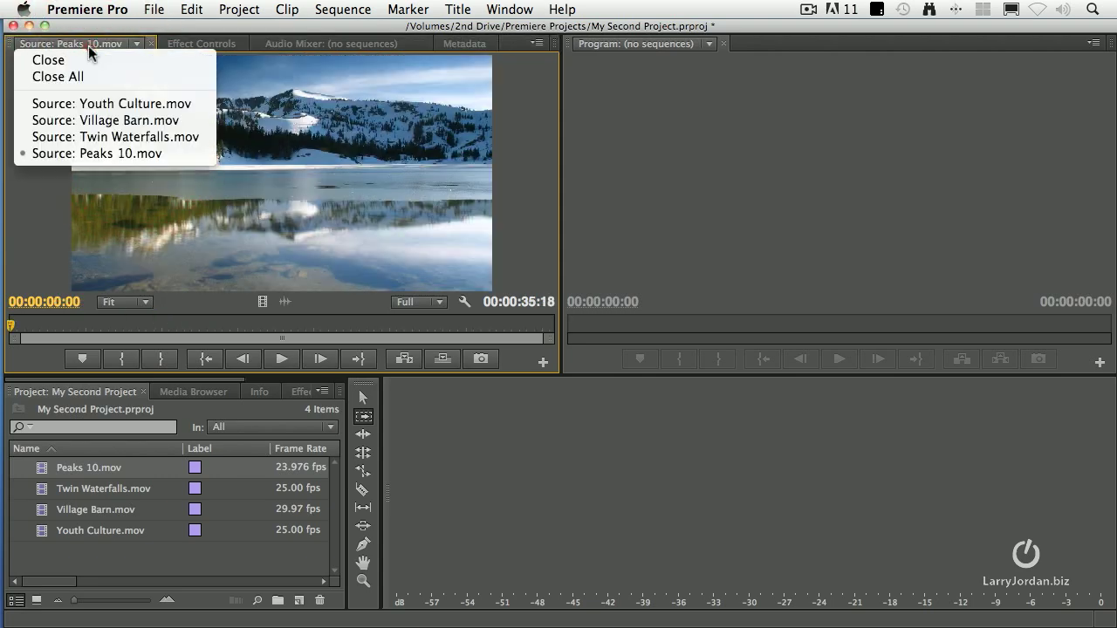
{"action": "left_click", "coordinate": [110, 102]}
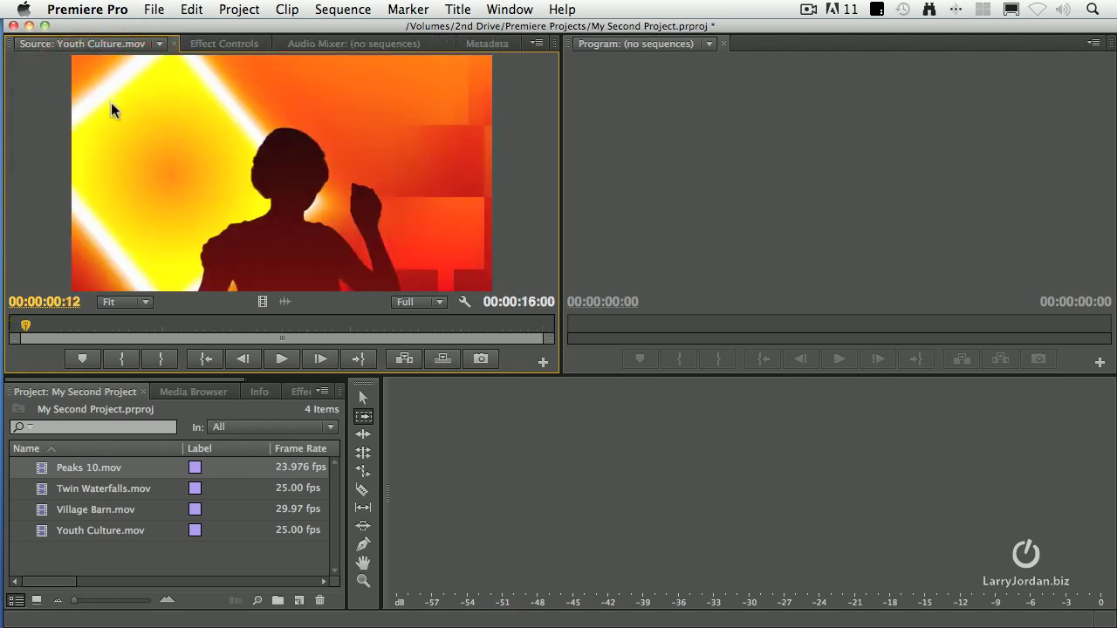
{"action": "left_click", "coordinate": [279, 359]}
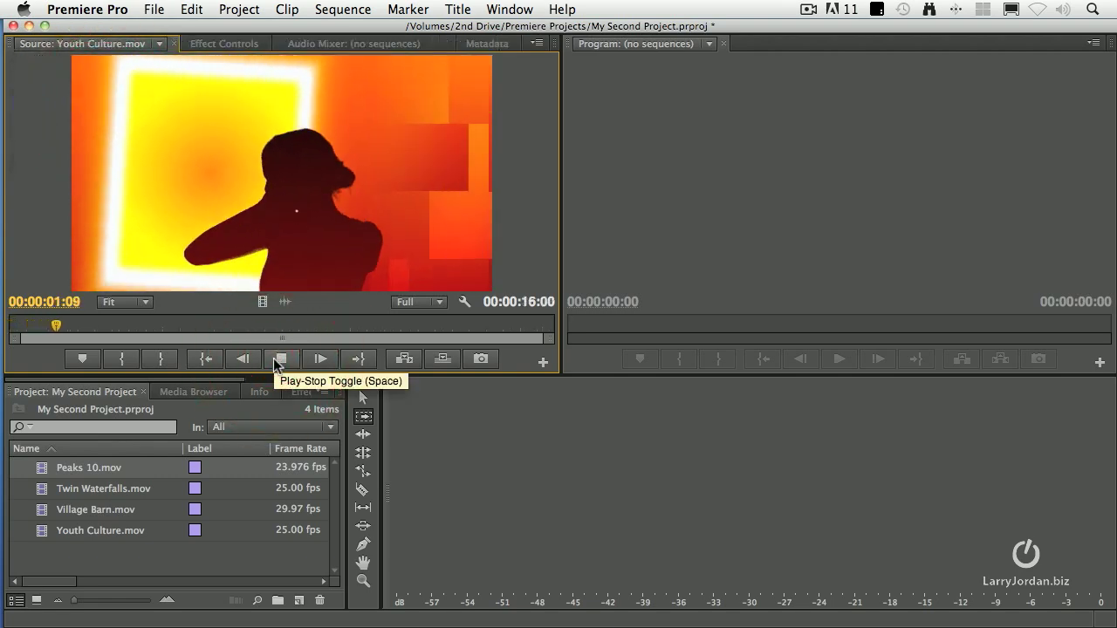
{"action": "left_click", "coordinate": [279, 359]}
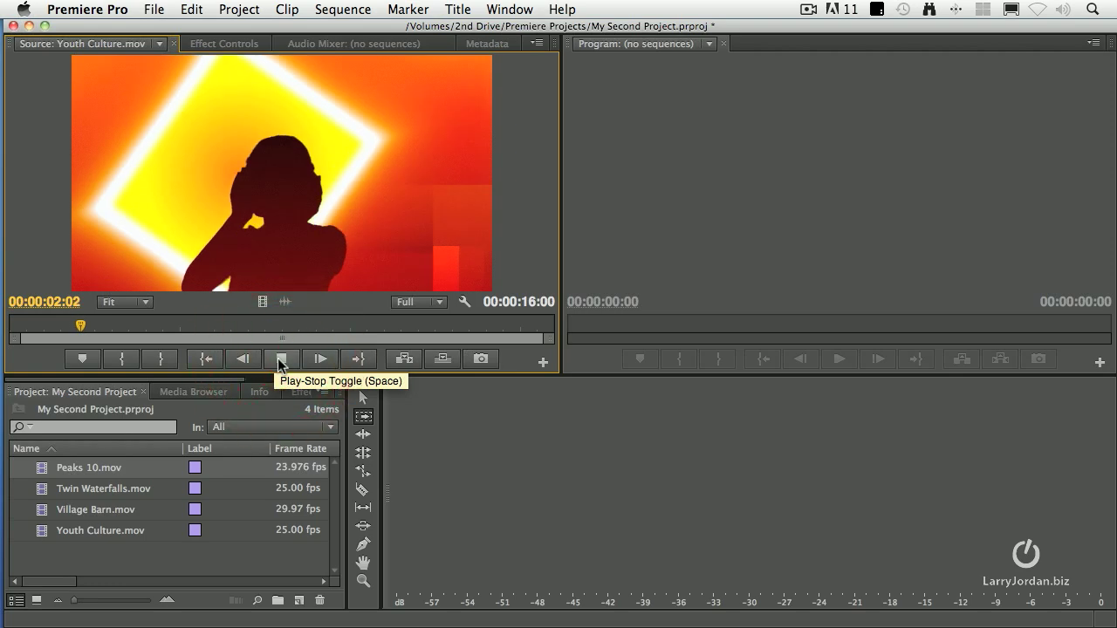
{"action": "key", "text": "space"}
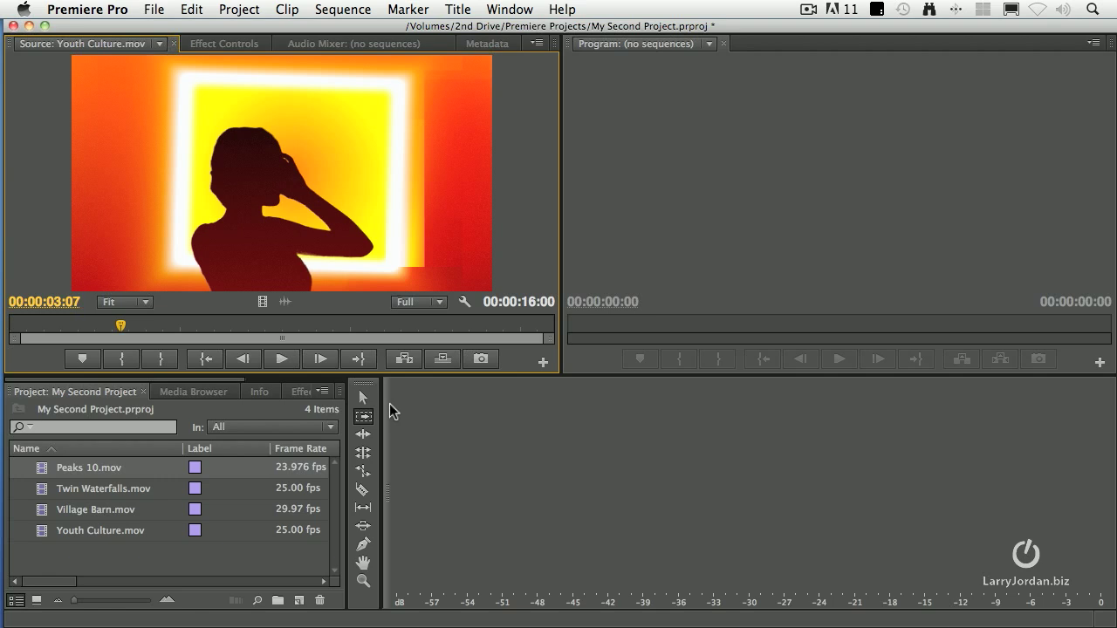
{"action": "key", "text": "l"}
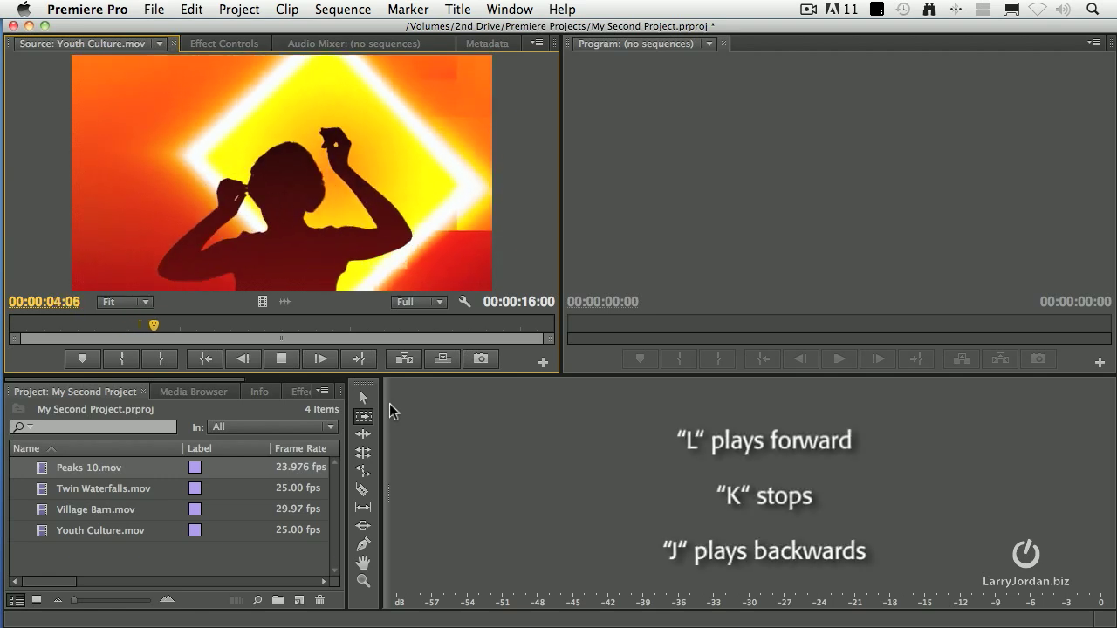
{"action": "key", "text": "k"}
{"action": "key", "text": "j"}
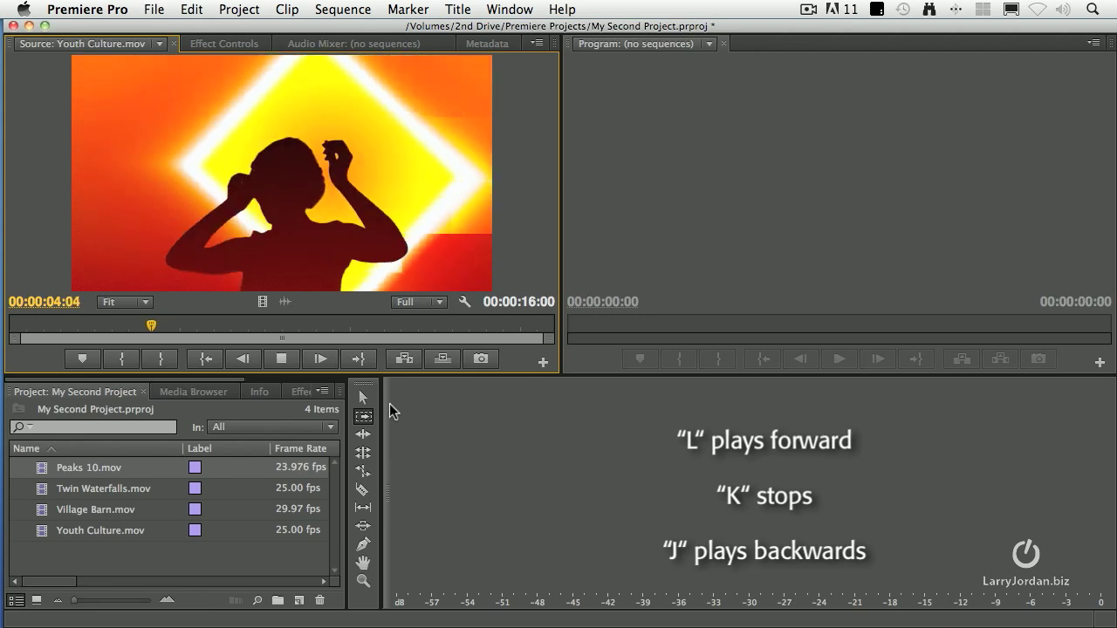
{"action": "key", "text": "k"}
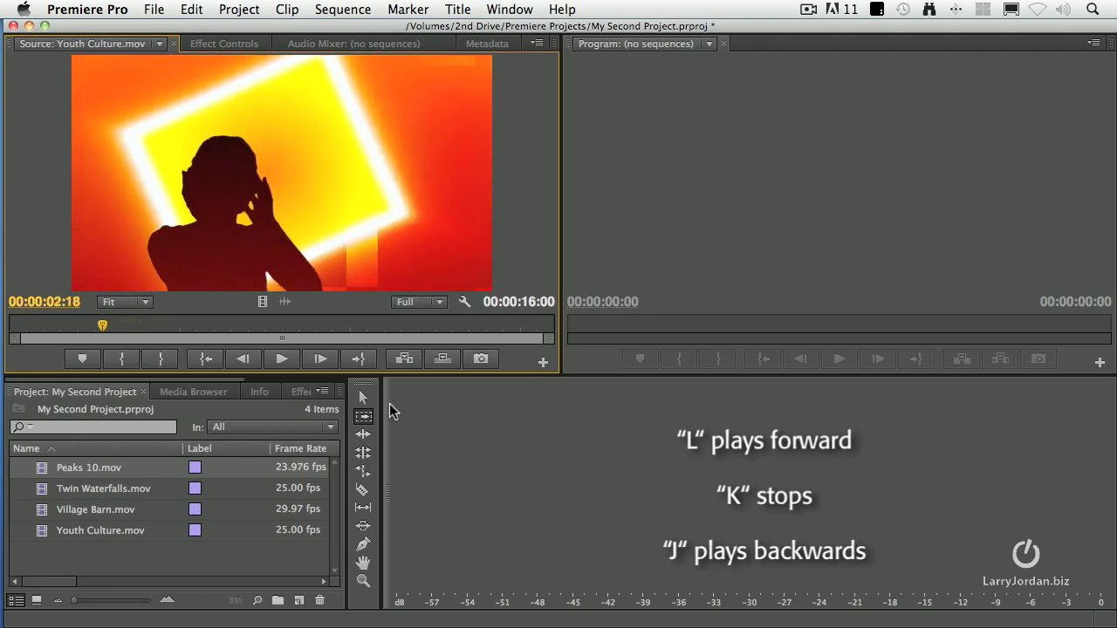
{"action": "key", "text": "k+l"}
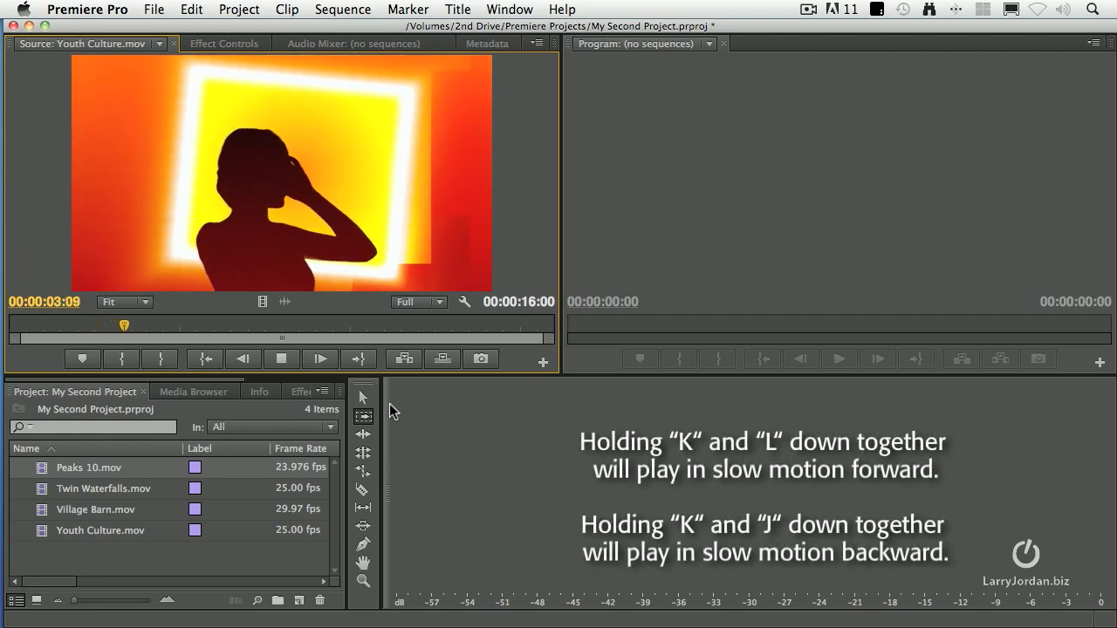
{"action": "key", "text": "k+j"}
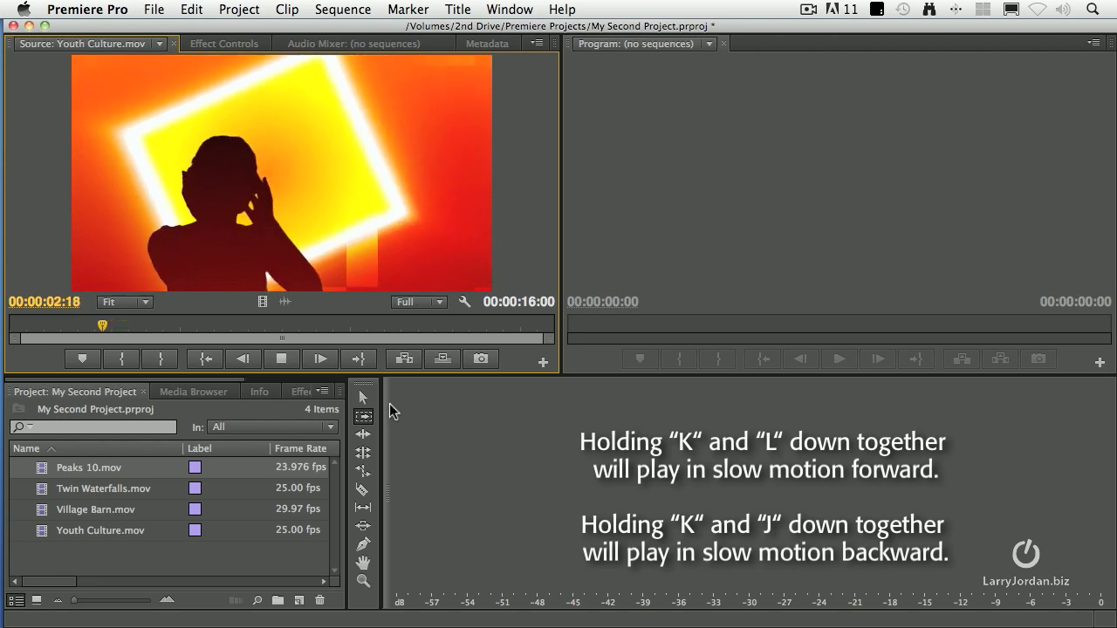
{"action": "key", "text": "l"}
{"action": "key", "text": "l"}
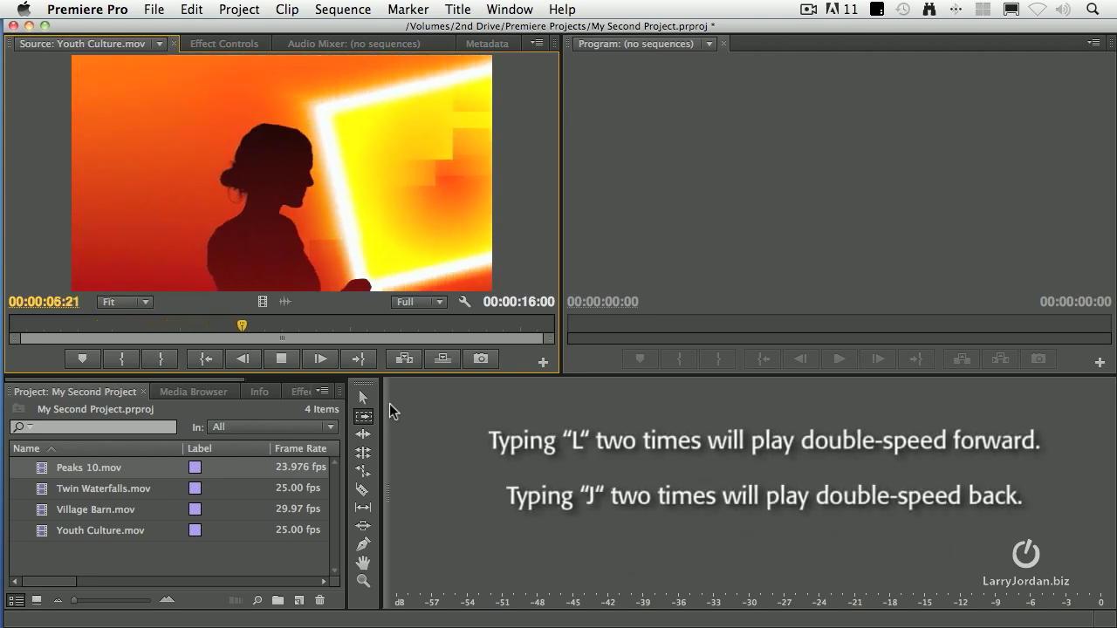
{"action": "key", "text": "k"}
{"action": "key", "text": "j"}
{"action": "key", "text": "j"}
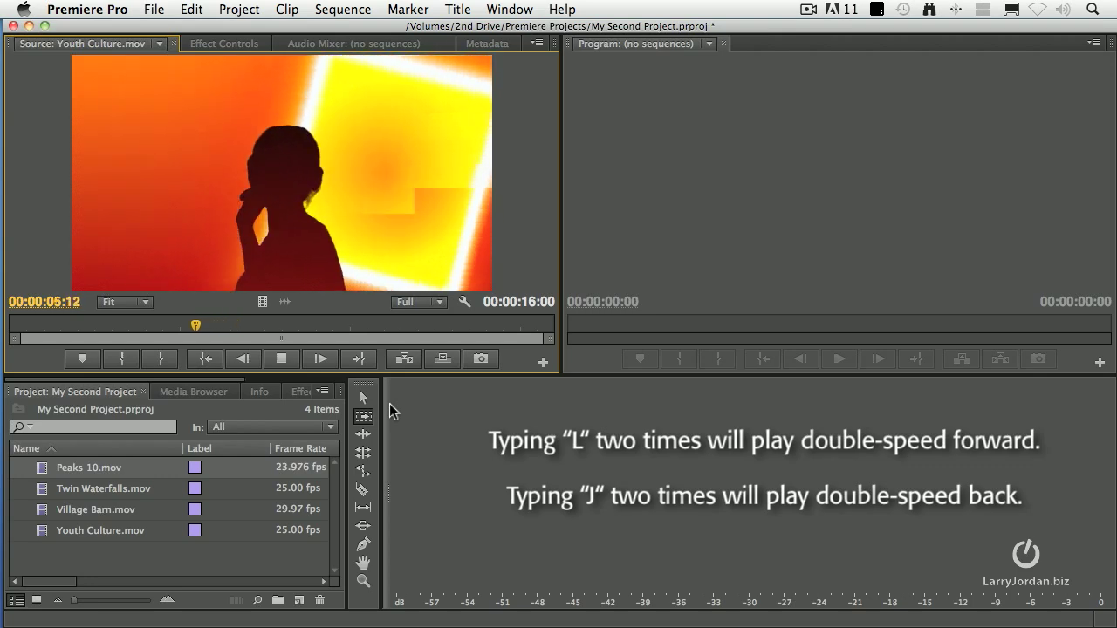
{"action": "key", "text": "k"}
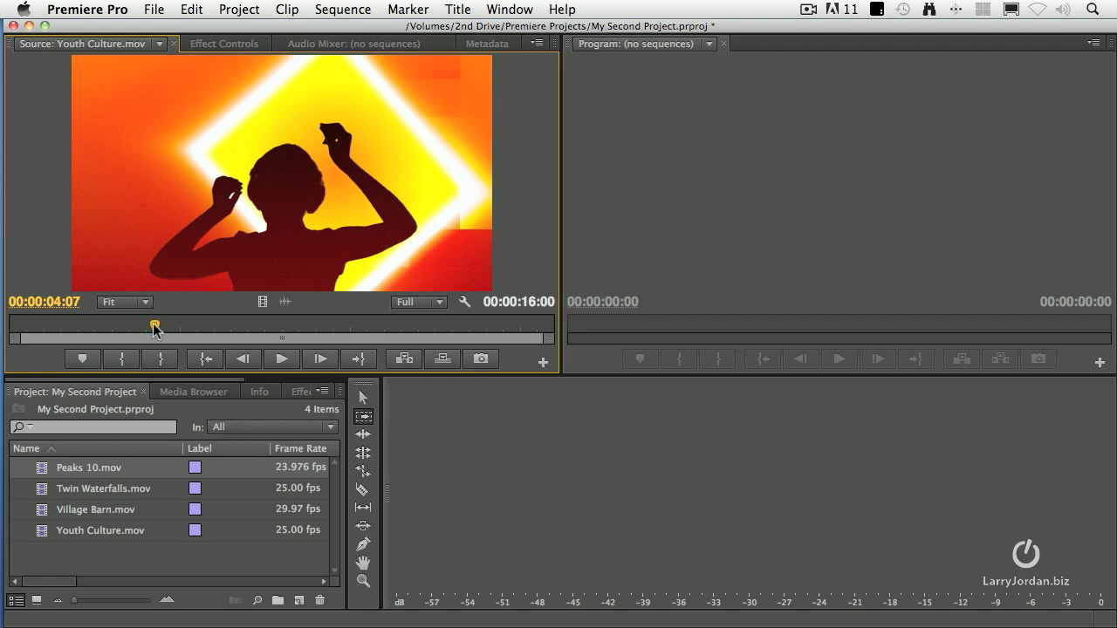
- Set Youth Culture.mov's In point at 00:00:02:07 and Out point at 00:00:05:01
{"action": "left_click", "coordinate": [125, 327]}
{"action": "left_click_drag", "start_coordinate": [124, 328], "coordinate": [87, 333]}
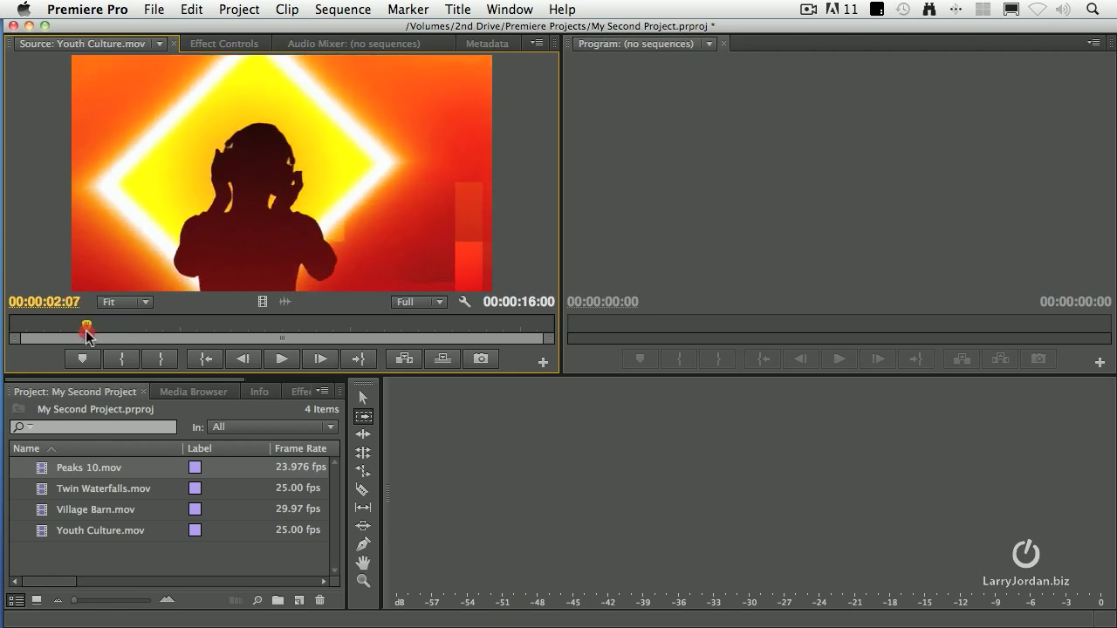
{"action": "key", "text": "i"}
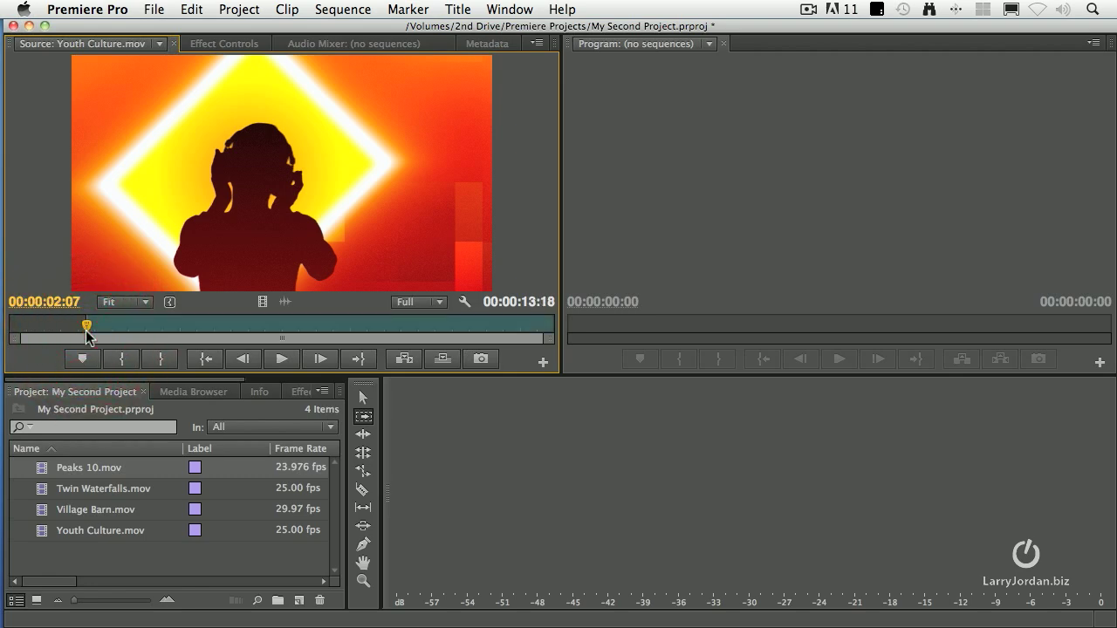
{"action": "left_click_drag", "start_coordinate": [87, 324], "coordinate": [183, 331]}
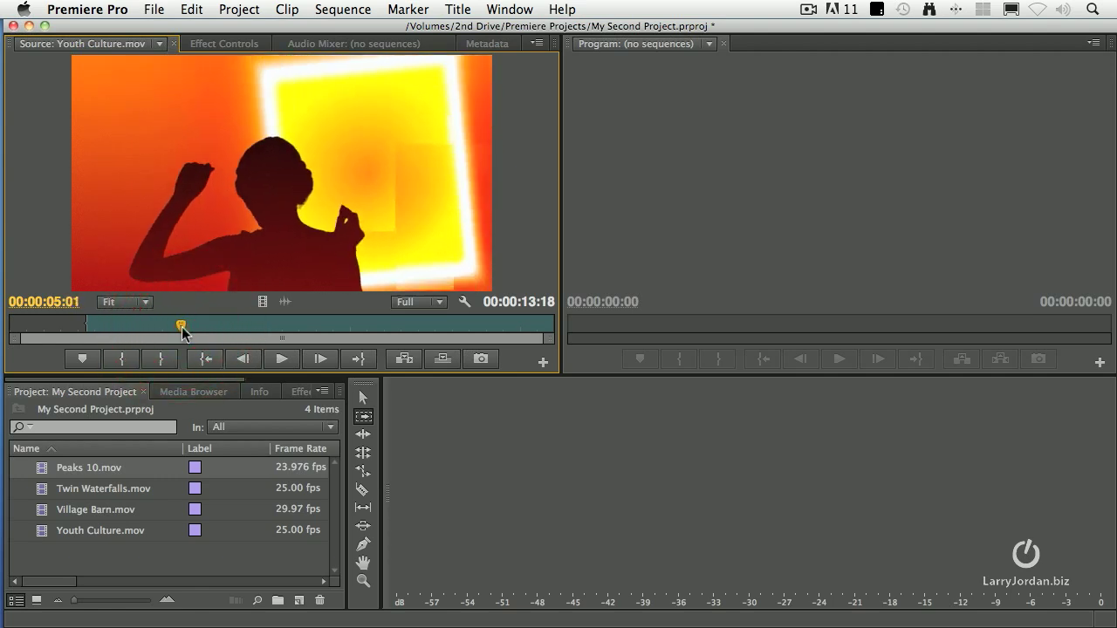
{"action": "key", "text": "o"}
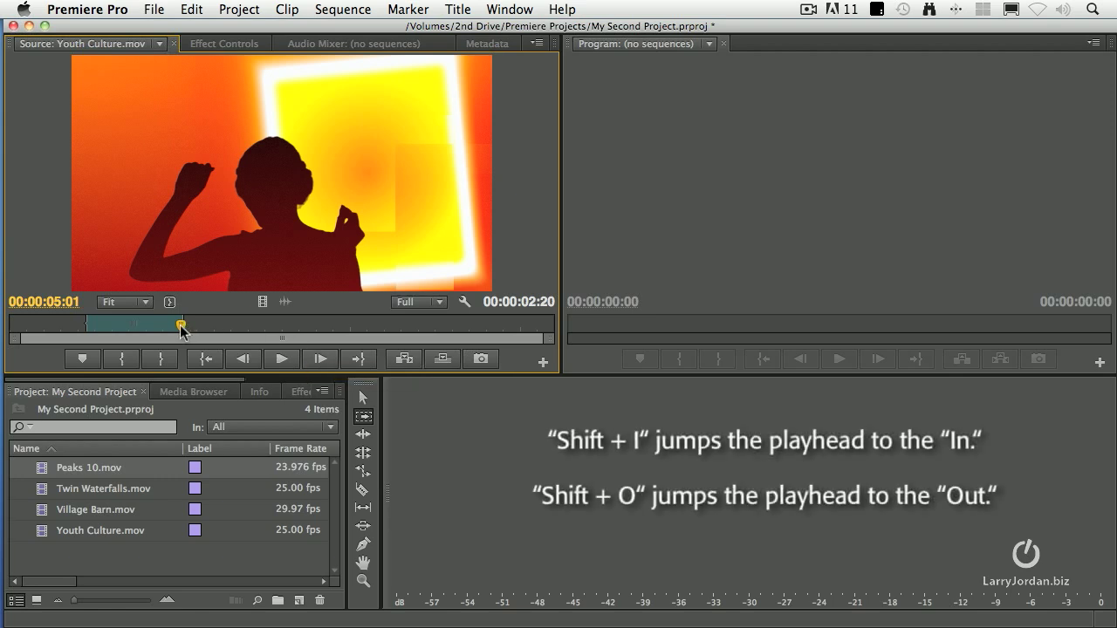
- Jump back and forth between the In and Out points, finishing on the In point
{"action": "key", "text": "shift+i"}
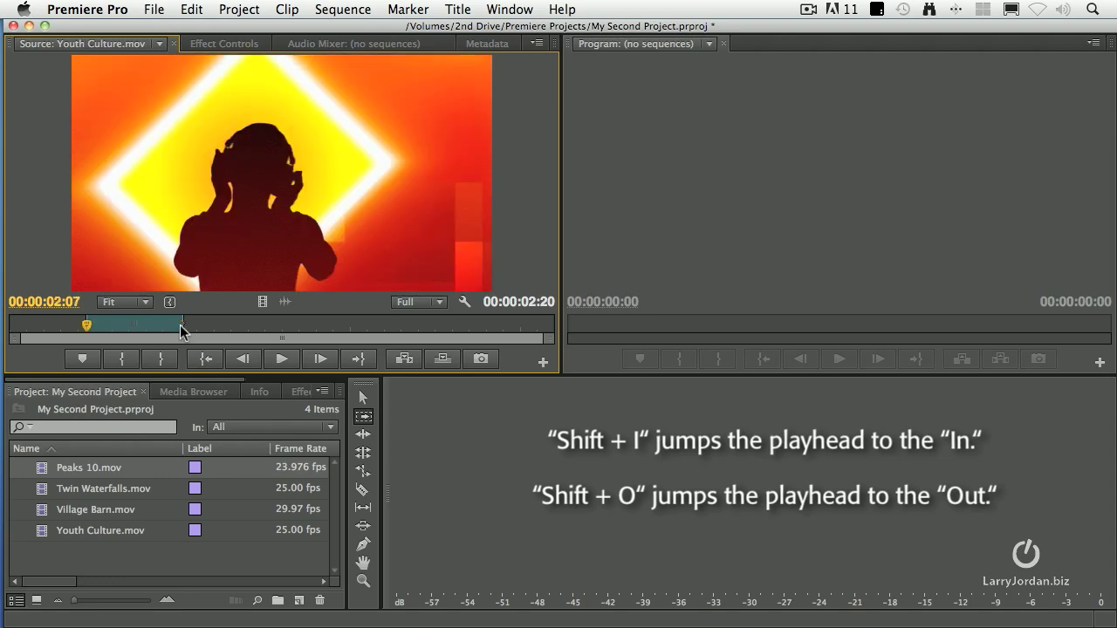
{"action": "key", "text": "shift+o"}
{"action": "key", "text": "shift+i"}
{"action": "key", "text": "shift+o"}
{"action": "key", "text": "shift+i"}
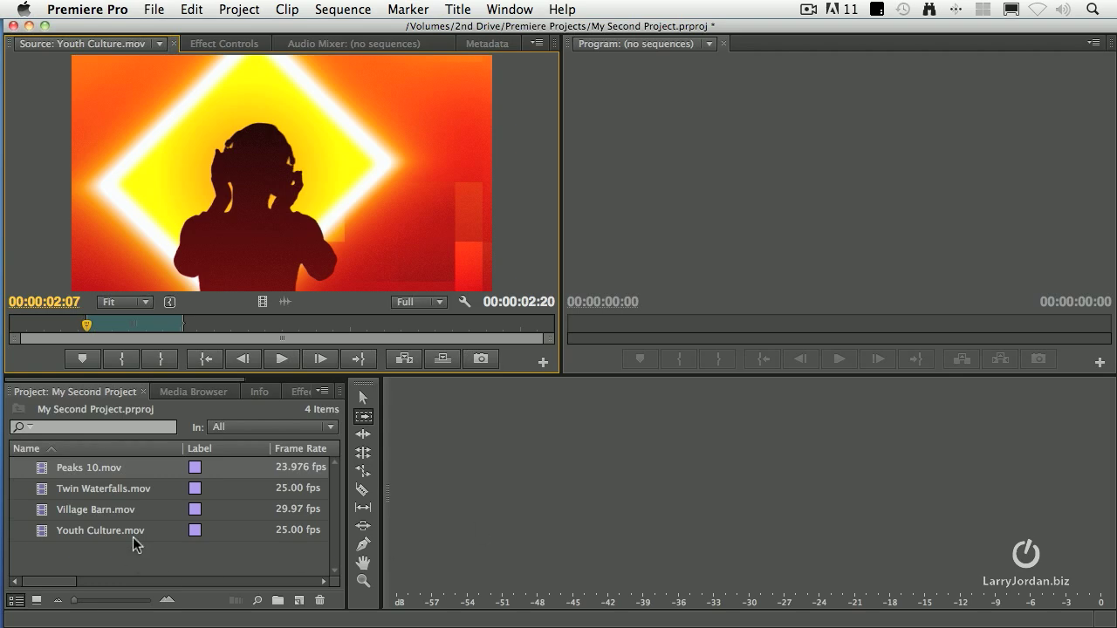
- Create Sequence 04 from the Project panel's New Item menu using the DV-NTSC Widescreen 48kHz preset
{"action": "left_click", "coordinate": [144, 10]}
{"action": "mouse_move", "coordinate": [166, 30]}
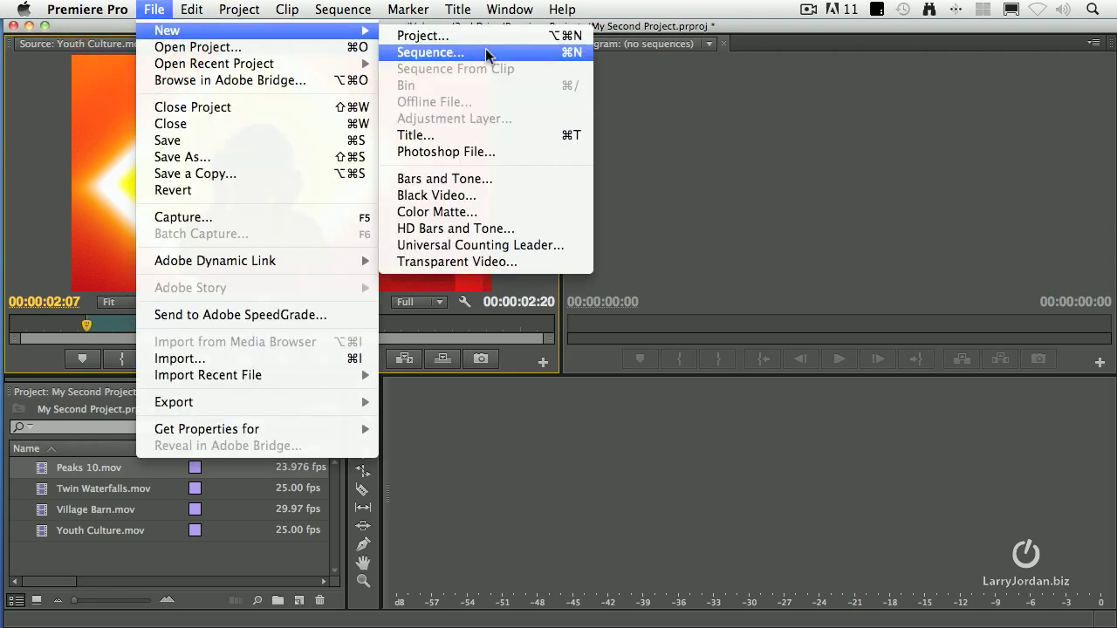
{"action": "left_click", "coordinate": [757, 112]}
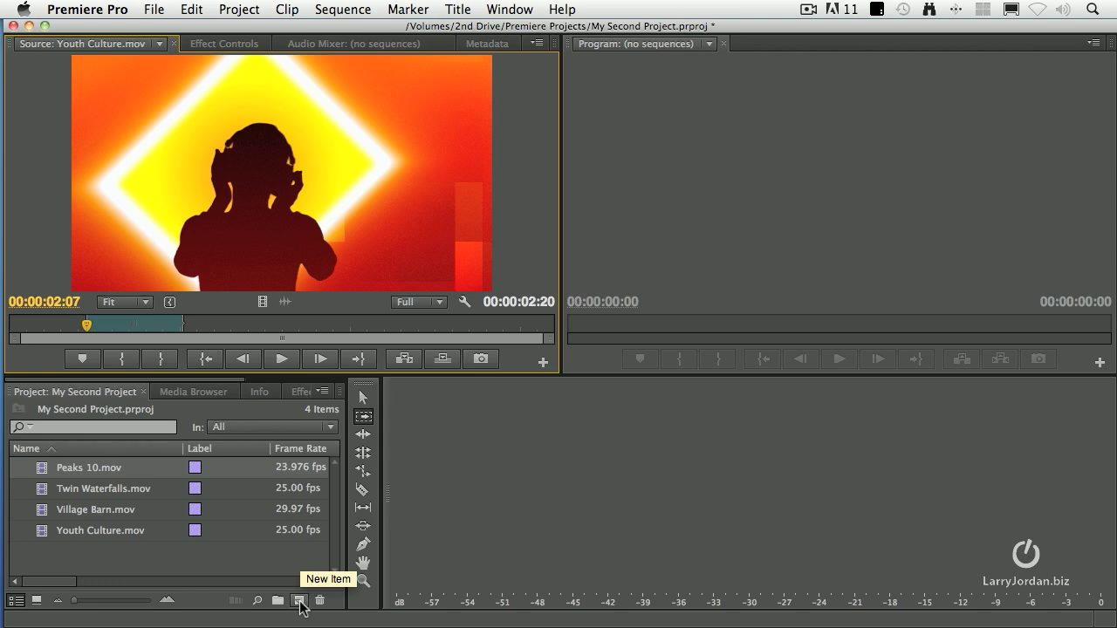
{"action": "left_click", "coordinate": [300, 601]}
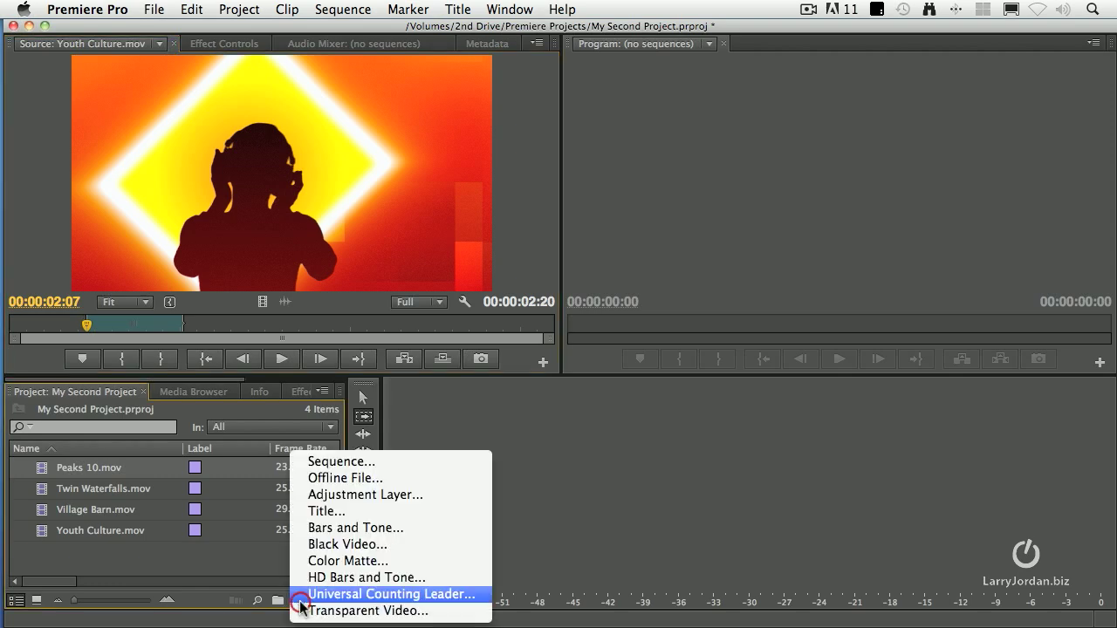
{"action": "left_click", "coordinate": [393, 464]}
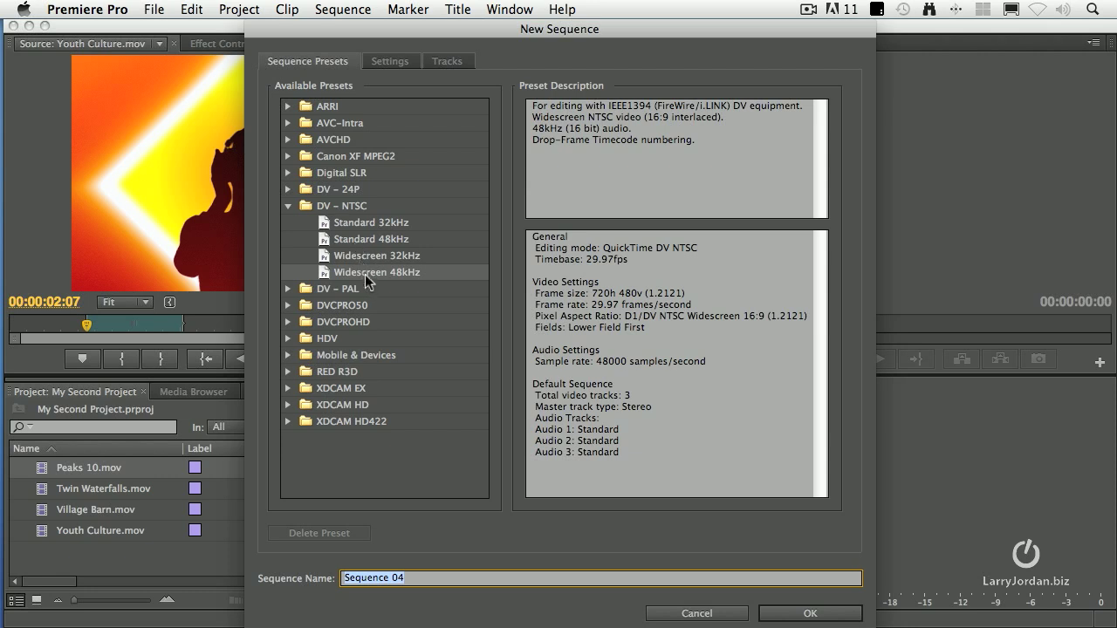
{"action": "left_click", "coordinate": [810, 614]}
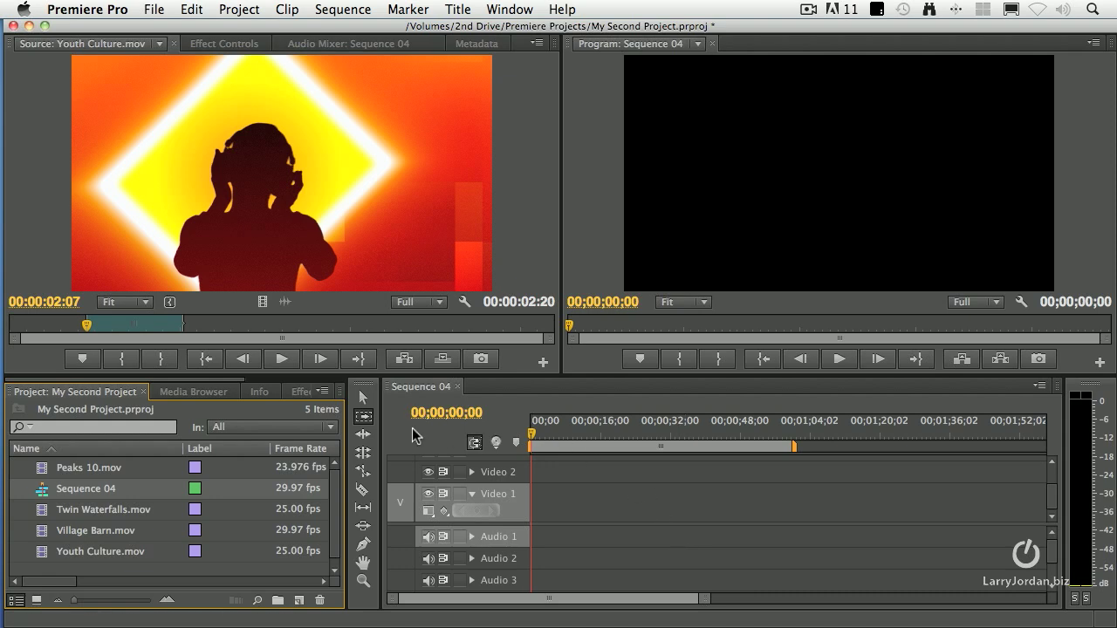
- Rename Sequence 04 to 'Seq - My first edit'
{"action": "mouse_move", "coordinate": [94, 496]}
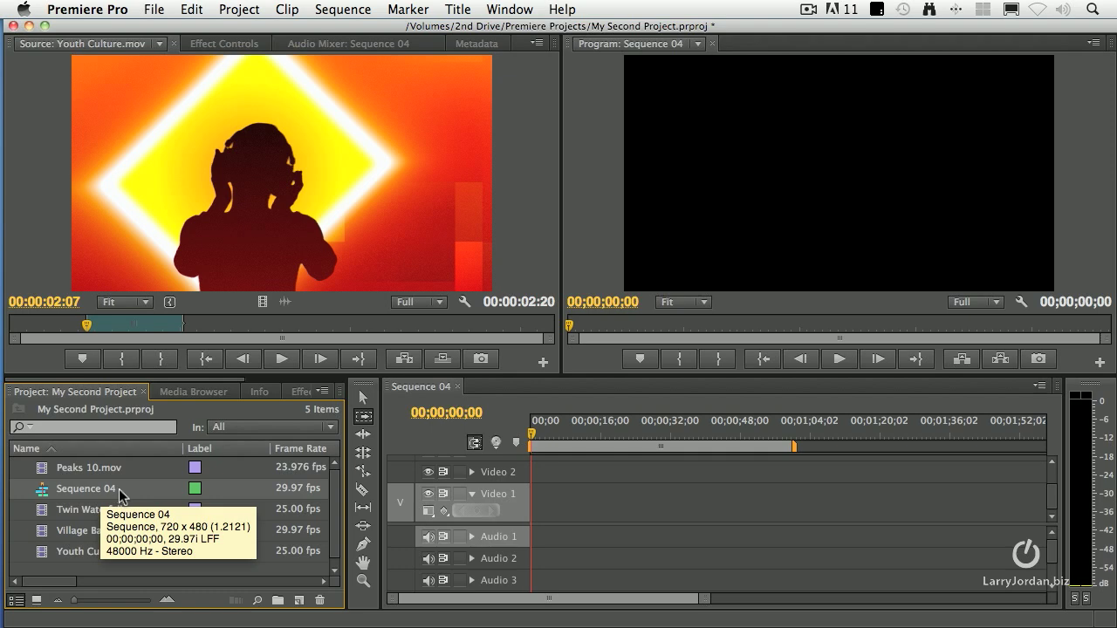
{"action": "left_click", "coordinate": [119, 489]}
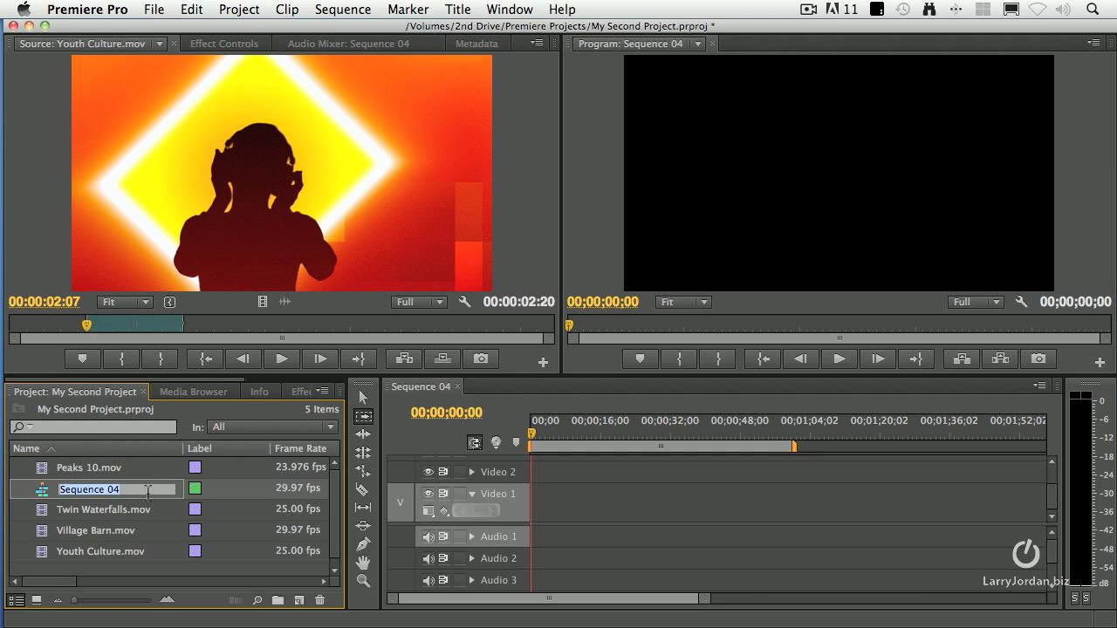
{"action": "key", "text": "BackSpace"}
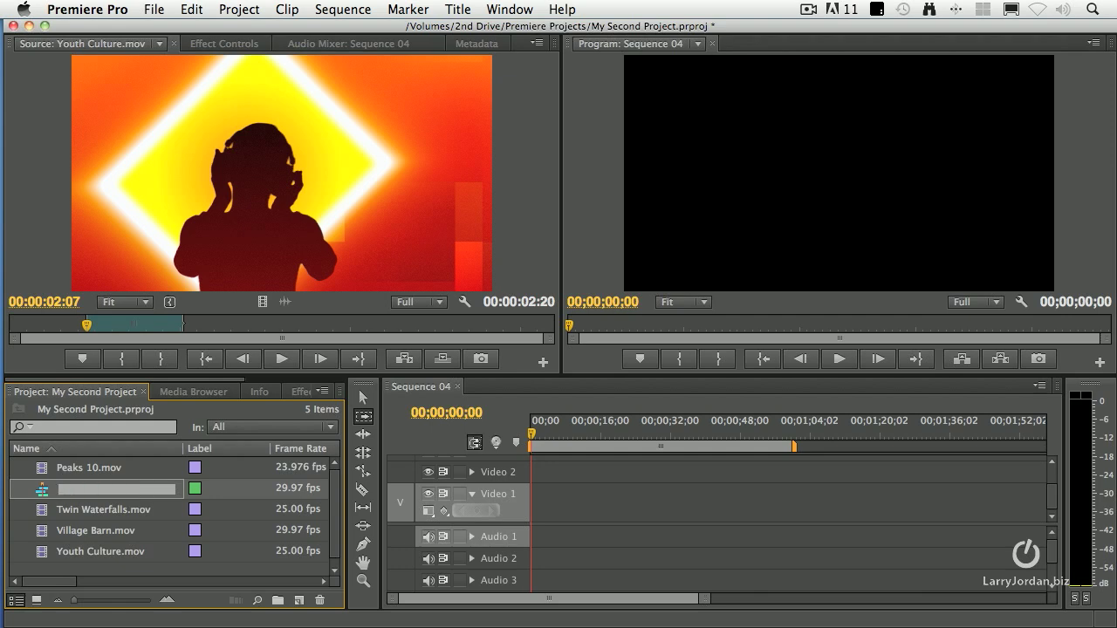
{"action": "type", "text": "Seq - My first edit"}
{"action": "key", "text": "Return"}
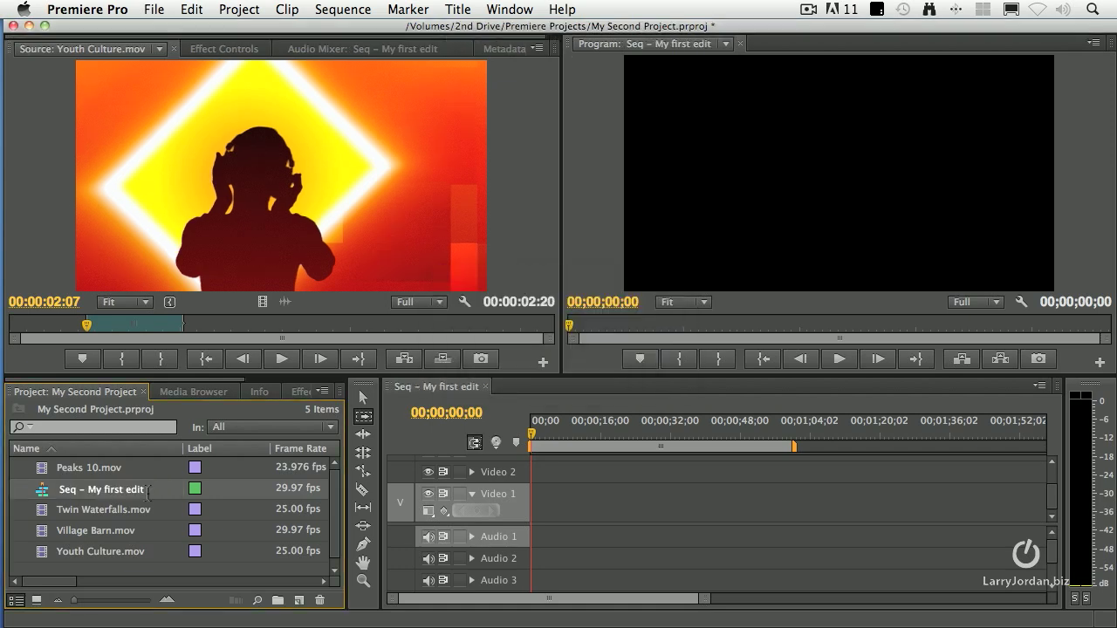
- Sort the Project panel items by name, descending then ascending
{"action": "left_click", "coordinate": [50, 451]}
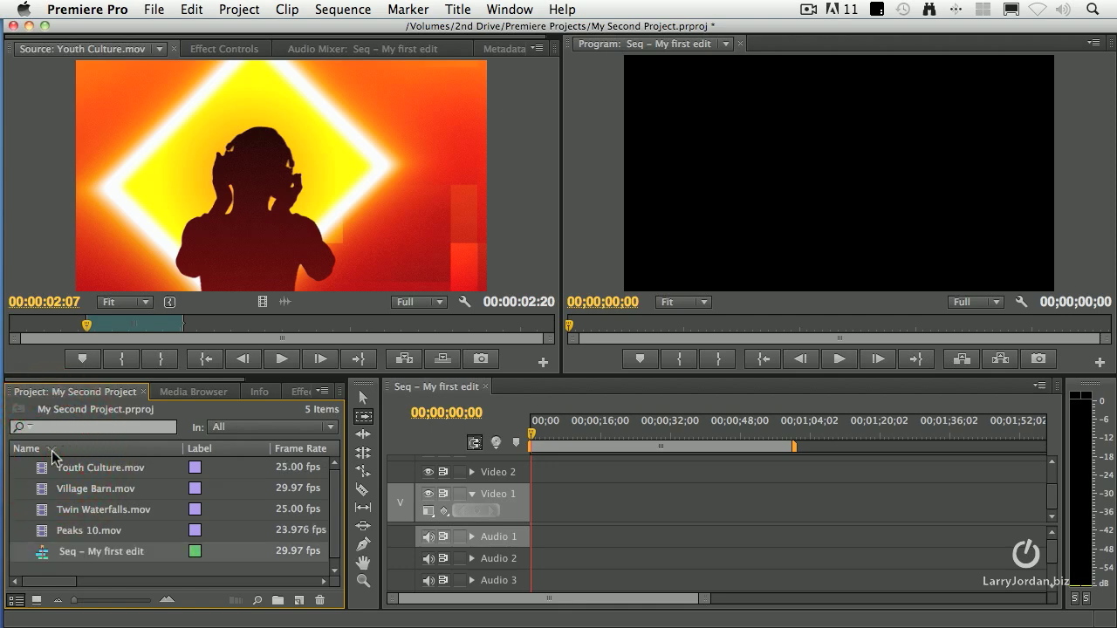
{"action": "left_click", "coordinate": [52, 450]}
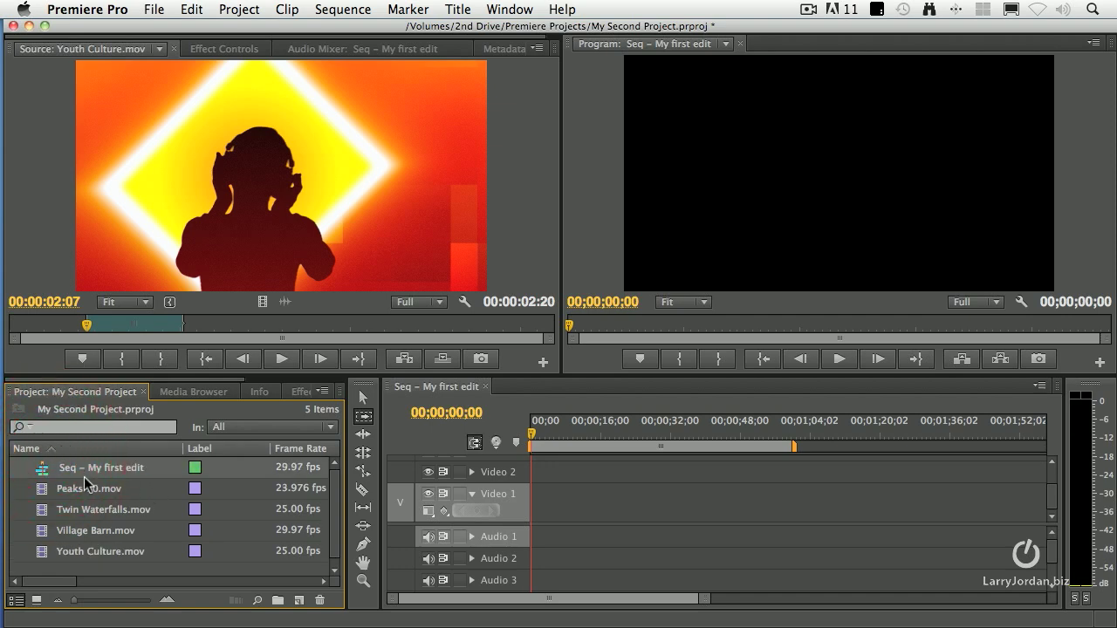
{"action": "mouse_move", "coordinate": [116, 478]}
- Overwrite the marked Youth Culture.mov range onto Video 1 starting at 00;00;00;00
{"action": "mouse_move", "coordinate": [46, 474]}
{"action": "left_click", "coordinate": [442, 362]}
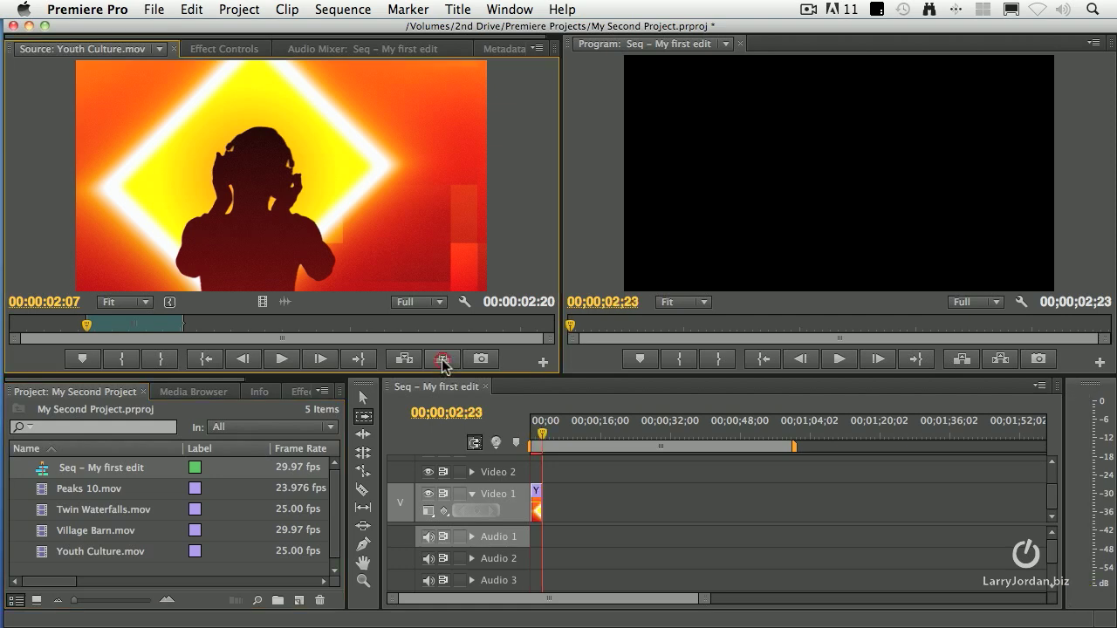
- Scrub the timeline playhead to 00;00;01;18 to preview the dancer clip
{"action": "left_click", "coordinate": [541, 441]}
{"action": "left_click_drag", "start_coordinate": [541, 441], "coordinate": [539, 441]}
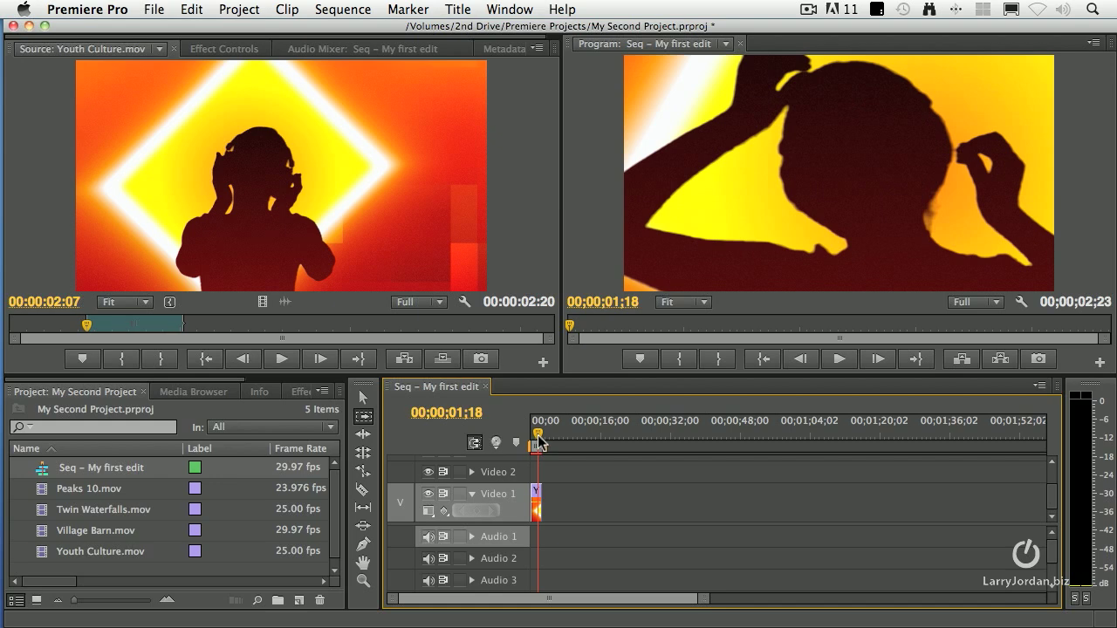
{"action": "mouse_move", "coordinate": [303, 558]}
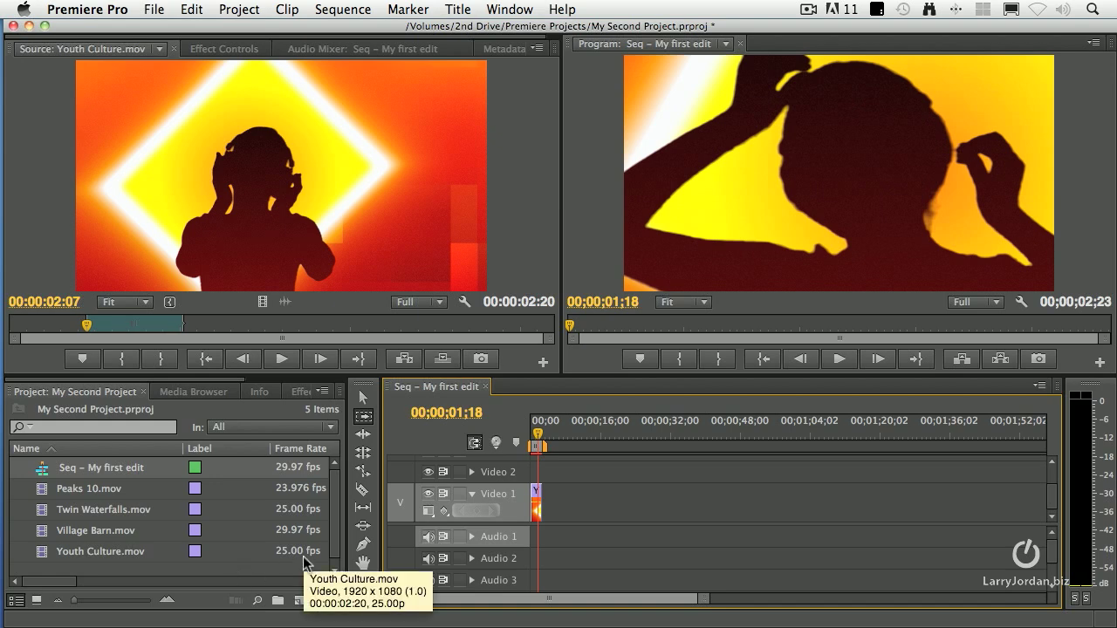
{"action": "left_click", "coordinate": [567, 522]}
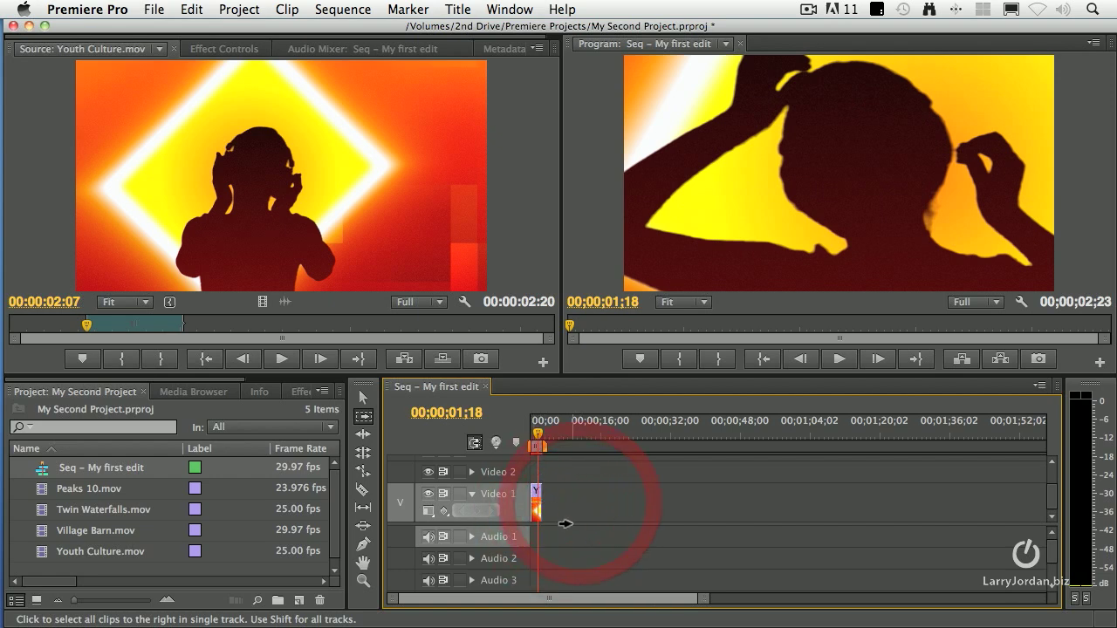
- Delete the dancer clip from Video 1 and make a new sequence matching Youth Culture.mov
{"action": "left_click", "coordinate": [532, 491]}
{"action": "key", "text": "Delete"}
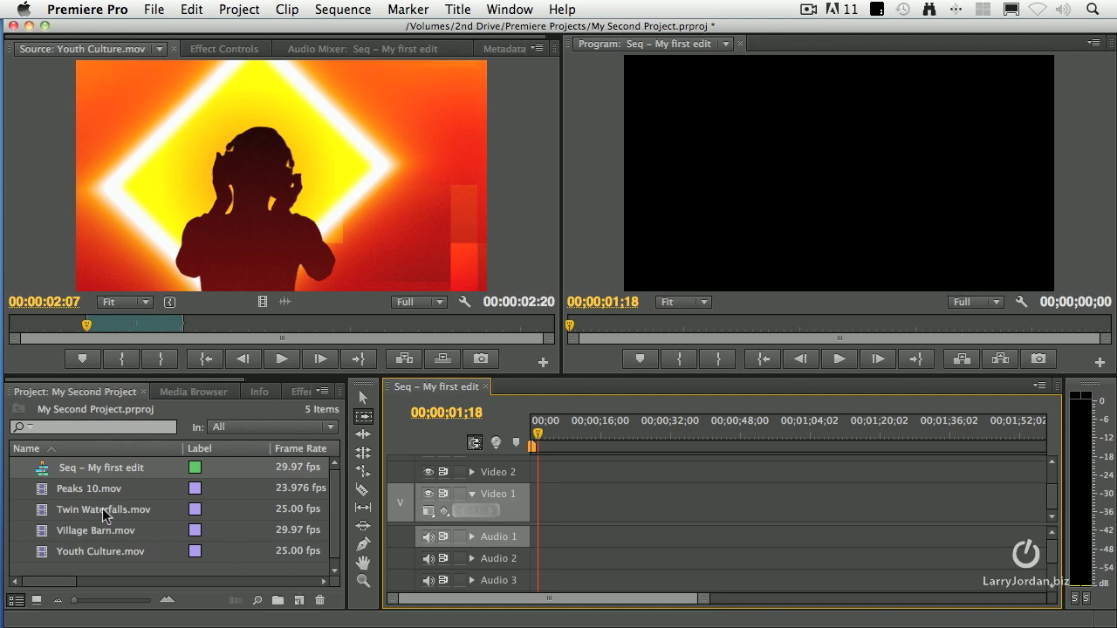
{"action": "left_click", "coordinate": [42, 553]}
{"action": "left_click_drag", "start_coordinate": [42, 554], "coordinate": [300, 603]}
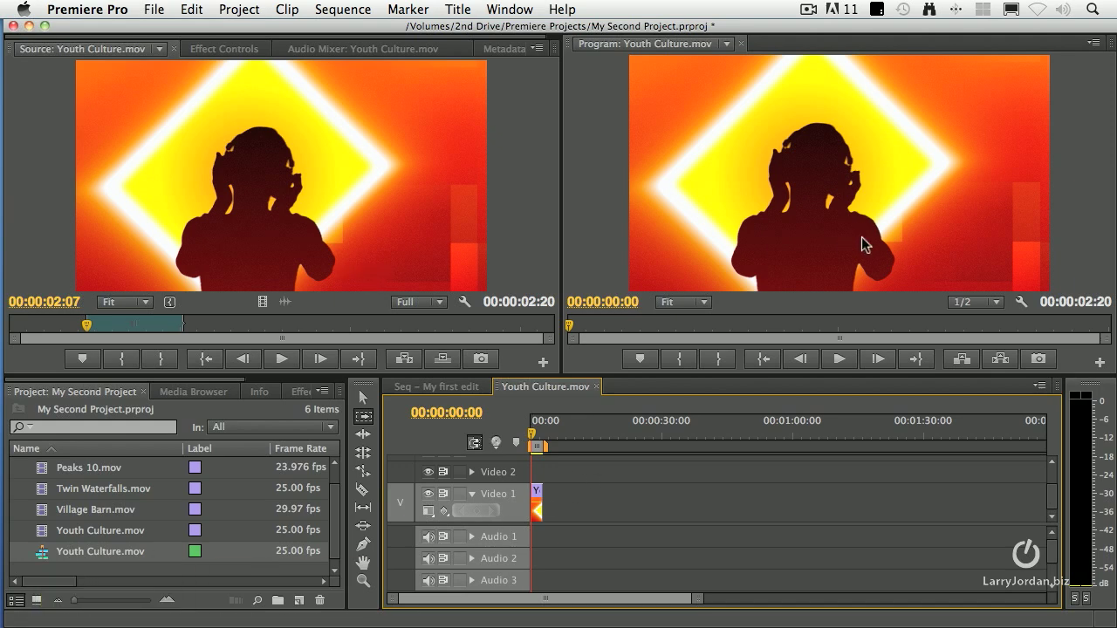
- Rename the Youth Culture.mov sequence to 'Seq – My second edit'
{"action": "mouse_move", "coordinate": [87, 556]}
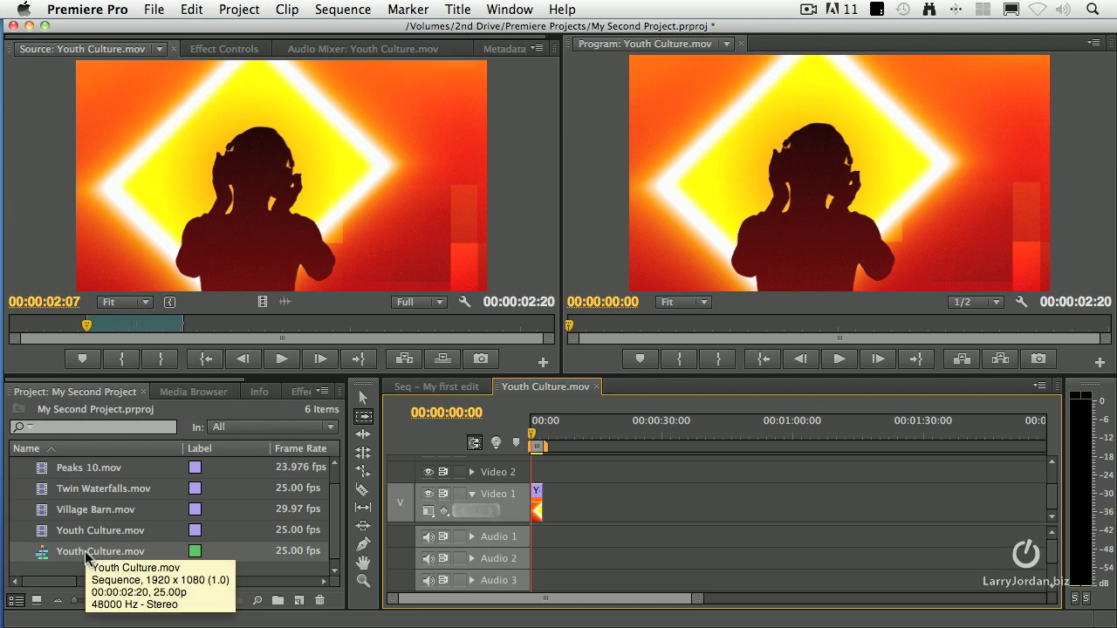
{"action": "left_click", "coordinate": [87, 554]}
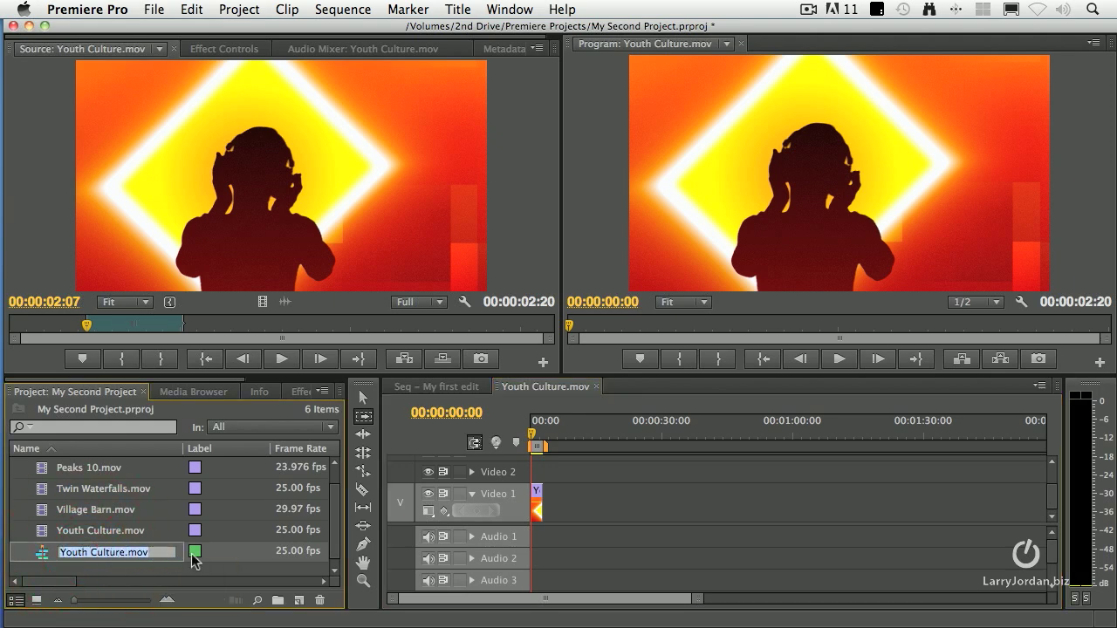
{"action": "type", "text": "Seq – My"}
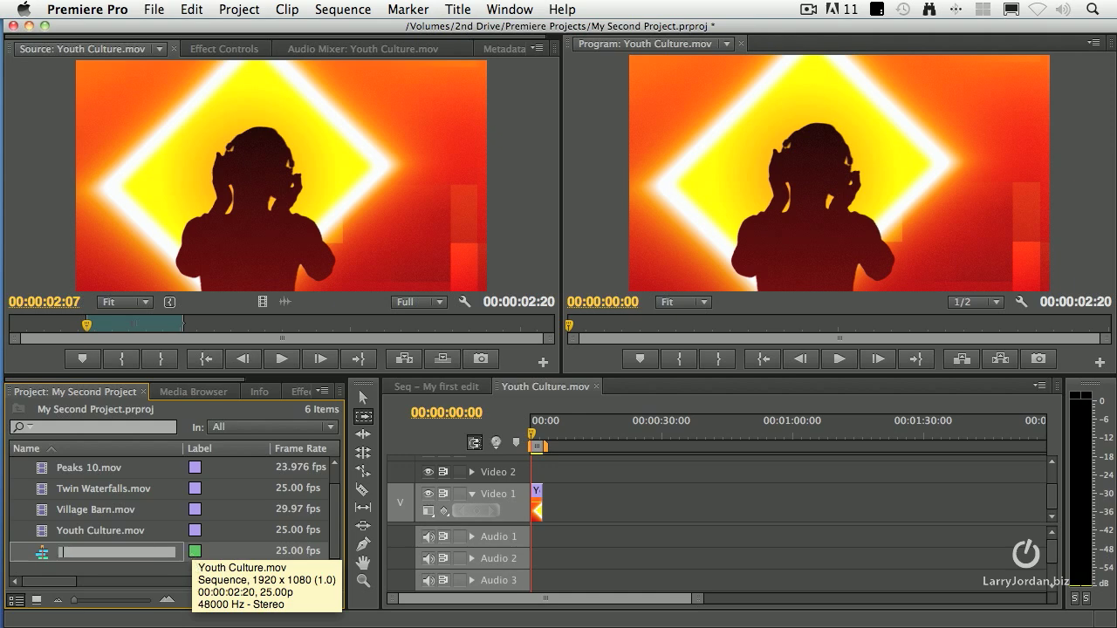
{"action": "type", "text": " second edit"}
{"action": "key", "text": "Return"}
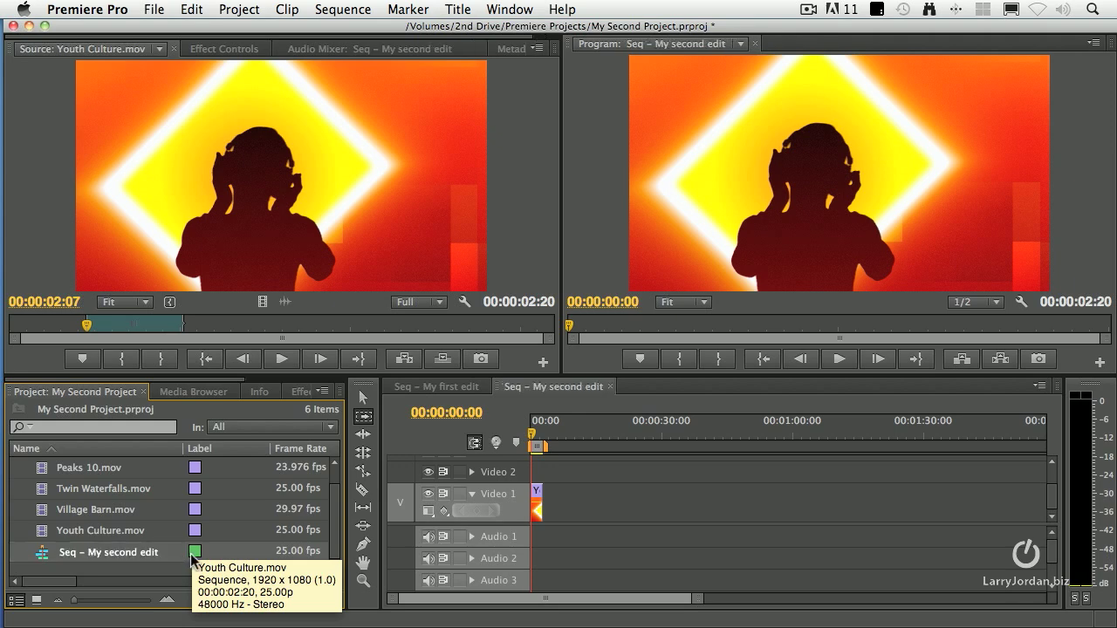
- Delete Seq – My first edit and re-sort the project items by name
{"action": "scroll", "coordinate": [168, 511], "scroll_direction": "up", "scroll_amount": 1}
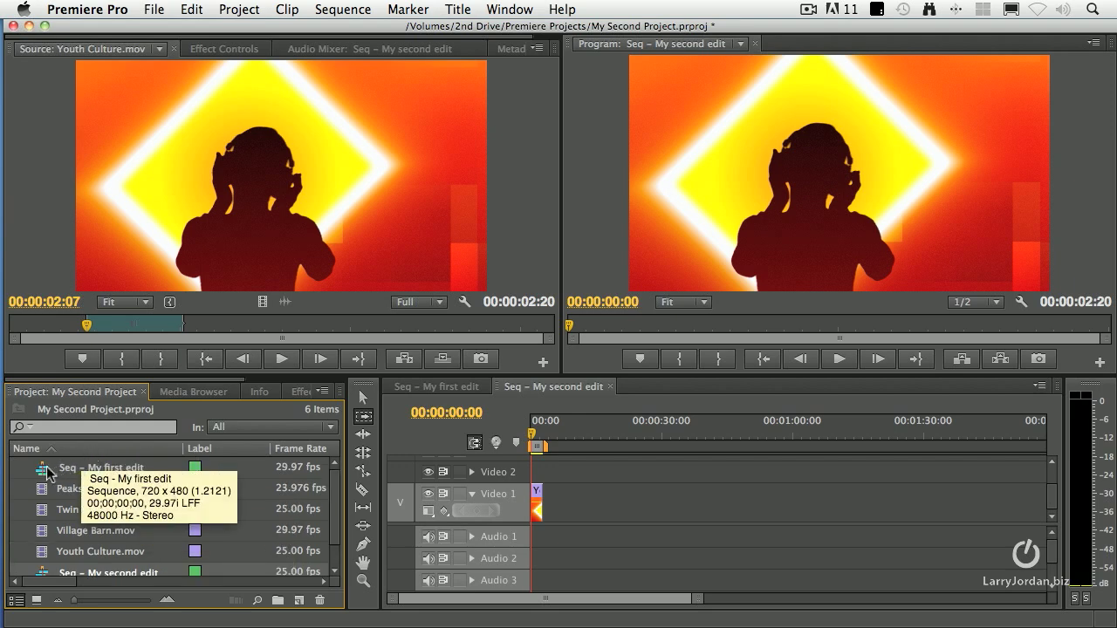
{"action": "key", "text": "Delete"}
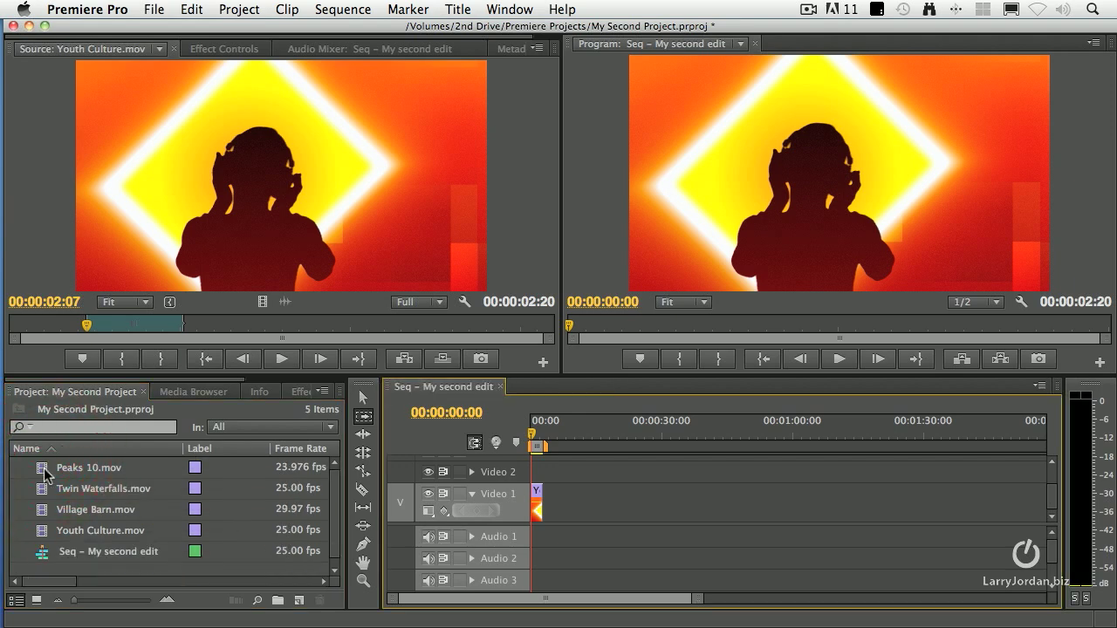
{"action": "left_click", "coordinate": [48, 449]}
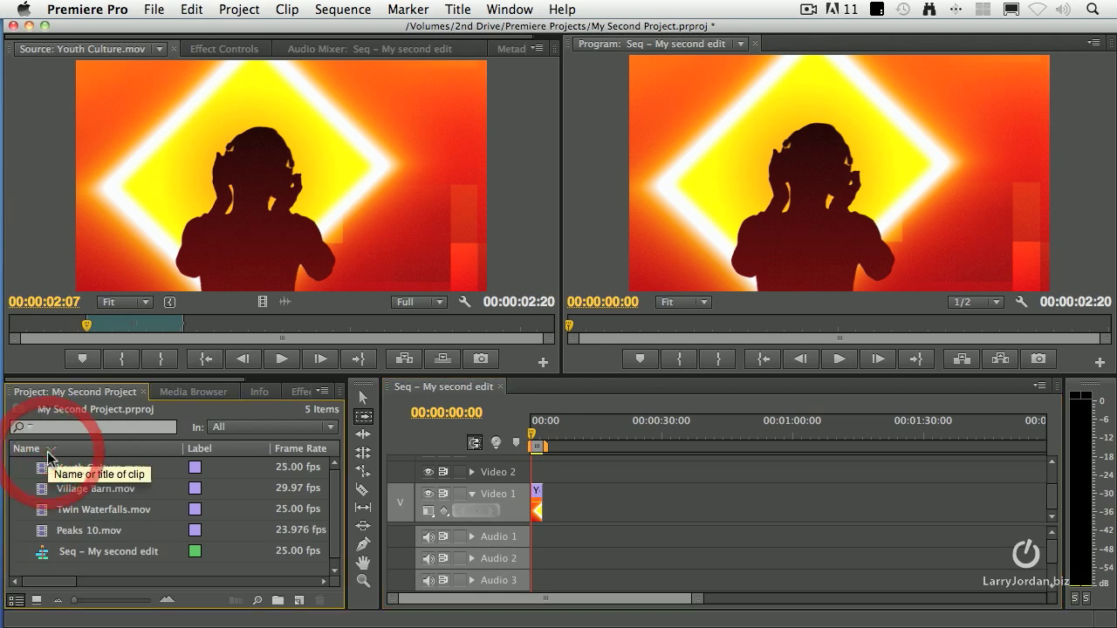
{"action": "left_click", "coordinate": [48, 449]}
{"action": "left_click", "coordinate": [48, 449]}
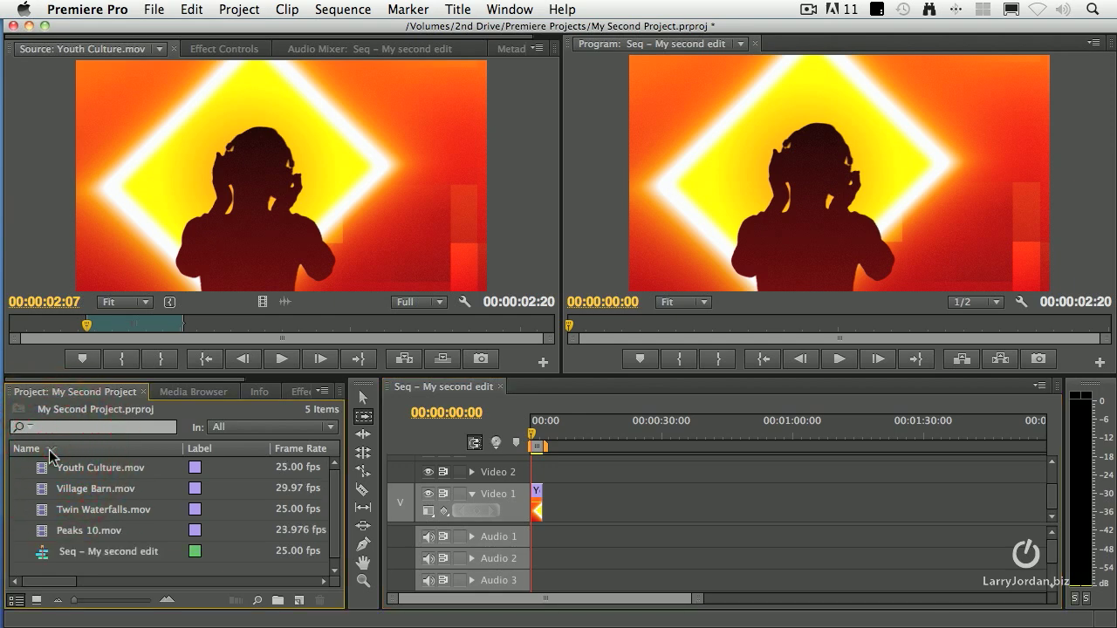
{"action": "left_click", "coordinate": [48, 449]}
{"action": "mouse_move", "coordinate": [131, 548]}
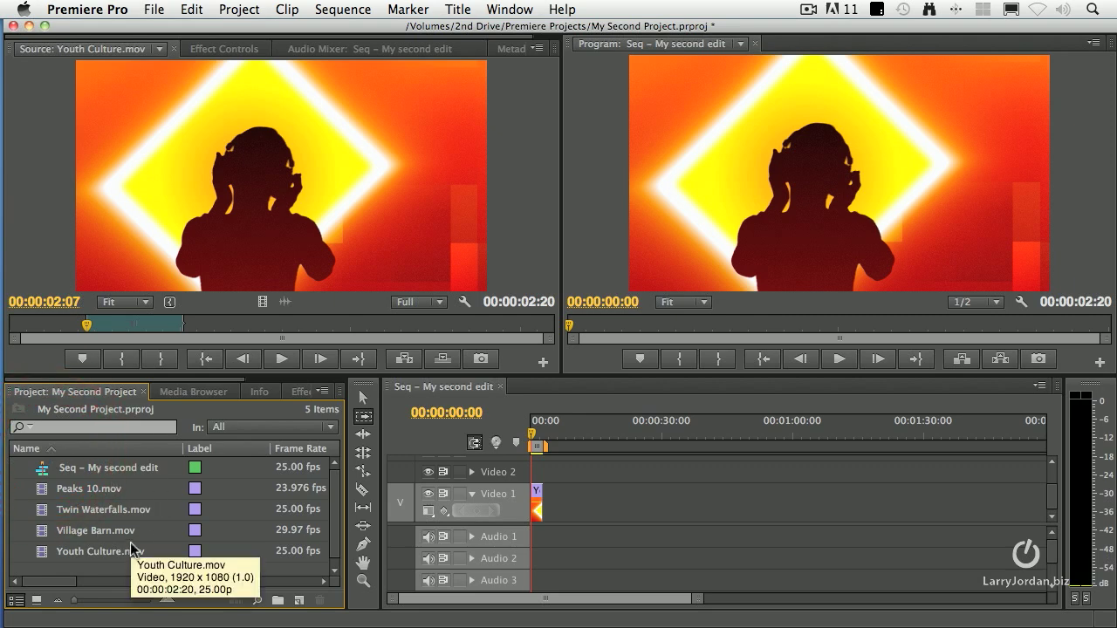
{"action": "mouse_move", "coordinate": [193, 516]}
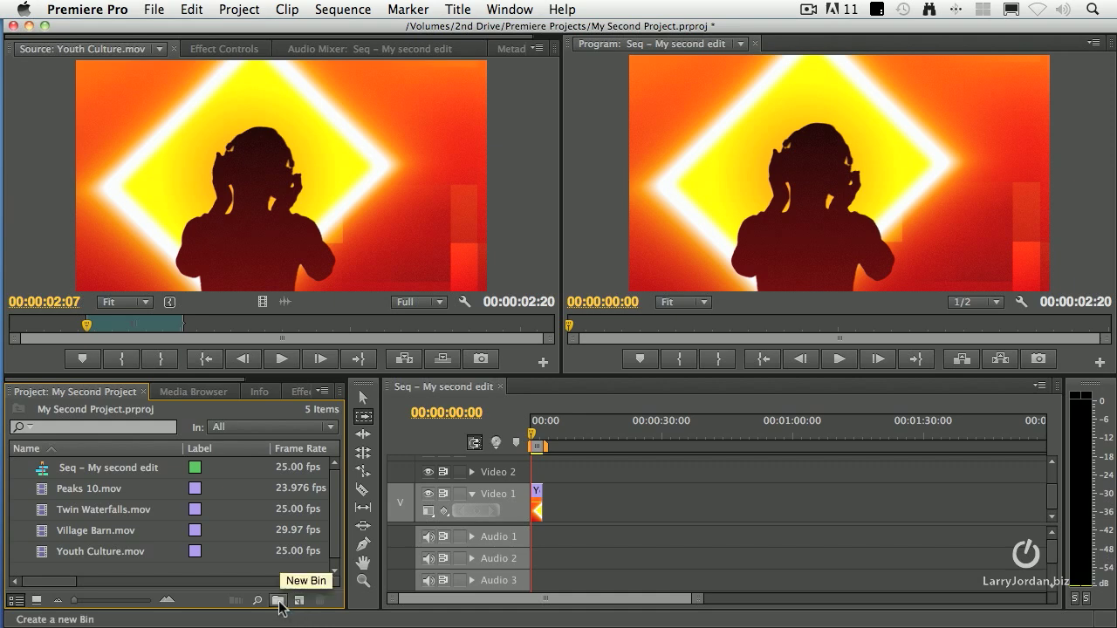
- Create a 'Media' bin, move the four source clips into it, and collapse it
{"action": "left_click", "coordinate": [278, 600]}
{"action": "type", "text": "Media"}
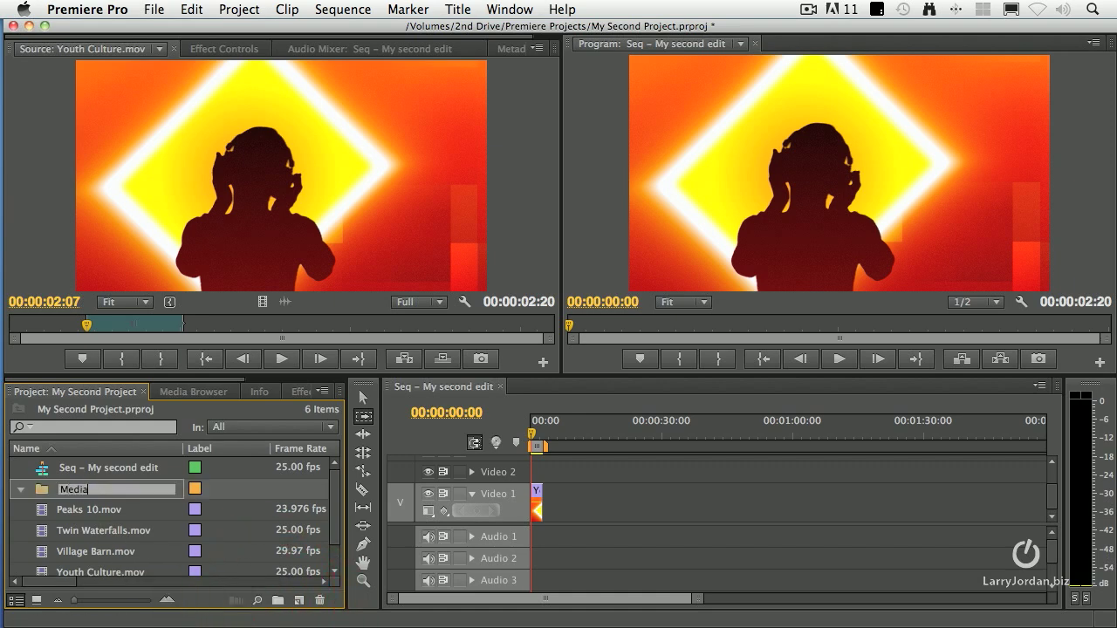
{"action": "key", "text": "Return"}
{"action": "left_click", "coordinate": [40, 517]}
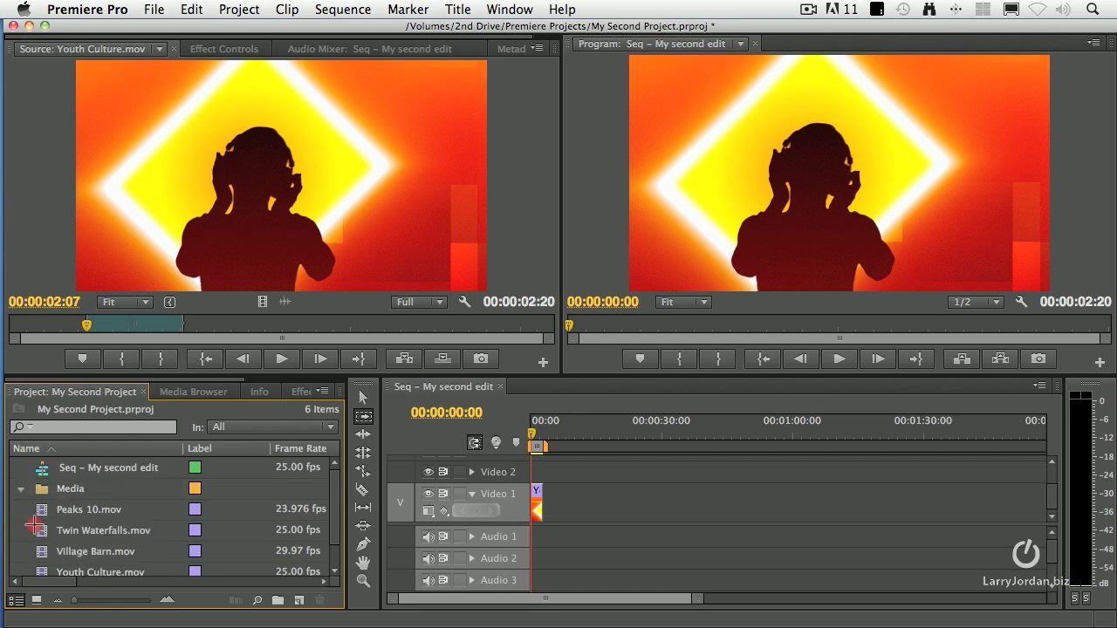
{"action": "left_click", "coordinate": [79, 572], "text": "shift"}
{"action": "left_click_drag", "start_coordinate": [41, 513], "coordinate": [40, 488]}
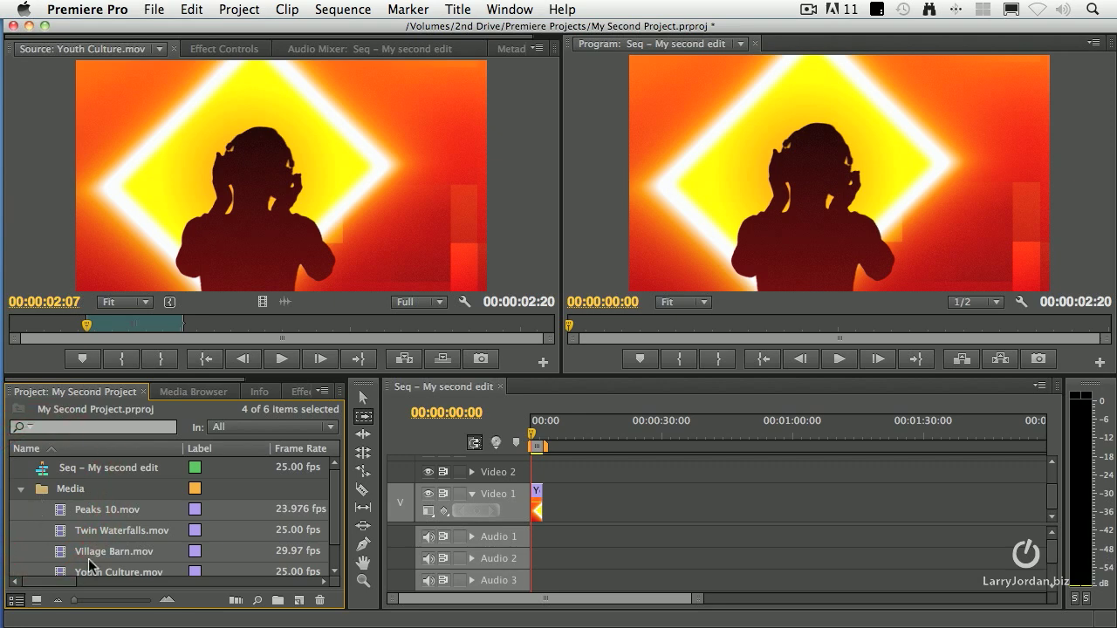
{"action": "left_click", "coordinate": [22, 491]}
{"action": "left_click", "coordinate": [22, 493]}
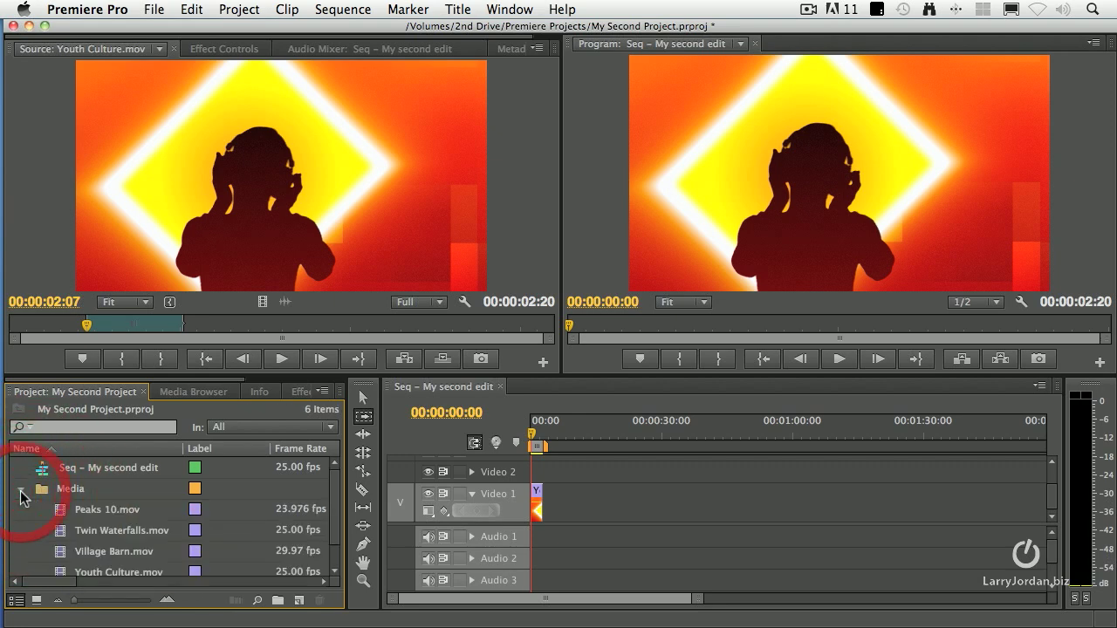
{"action": "left_click", "coordinate": [21, 494]}
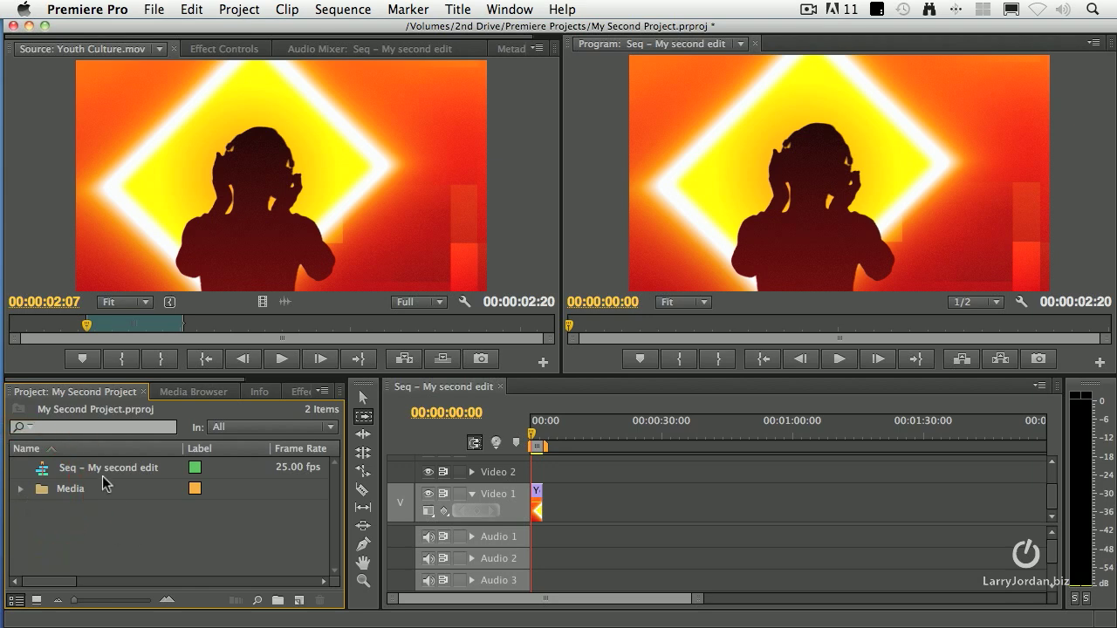
- Open Seq – My second edit and briefly play it back
{"action": "double_click", "coordinate": [42, 470]}
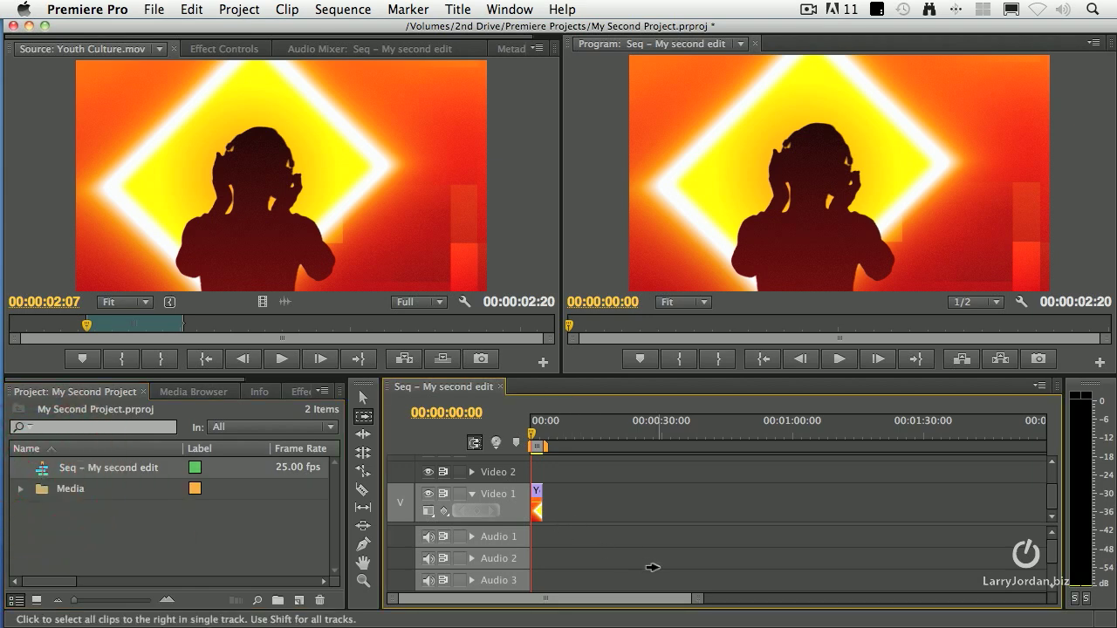
{"action": "key", "text": "space"}
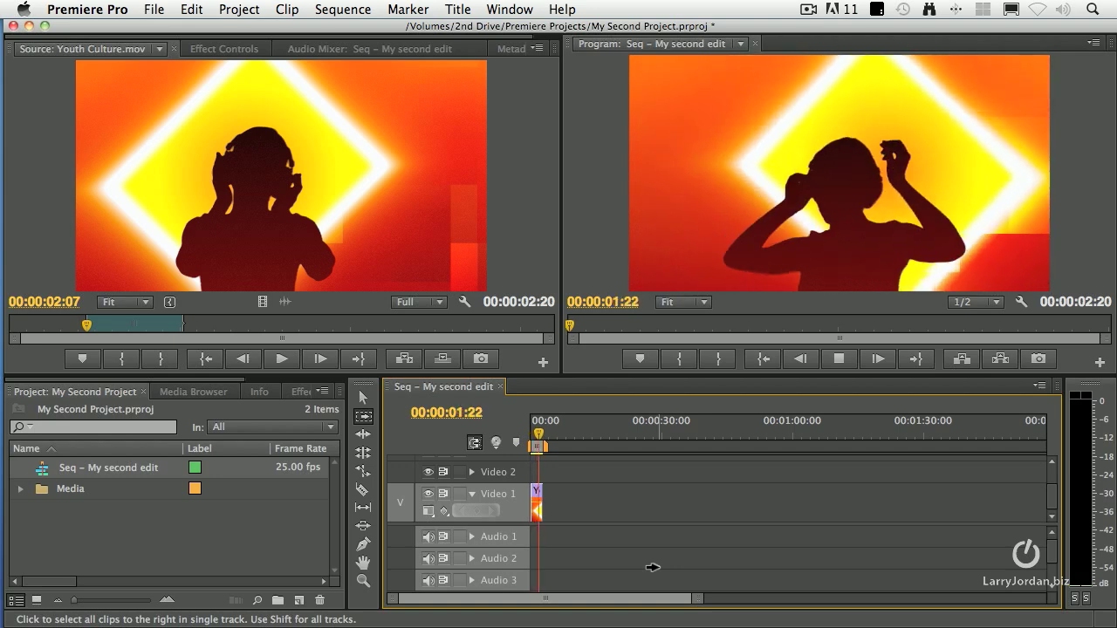
{"action": "key", "text": "space"}
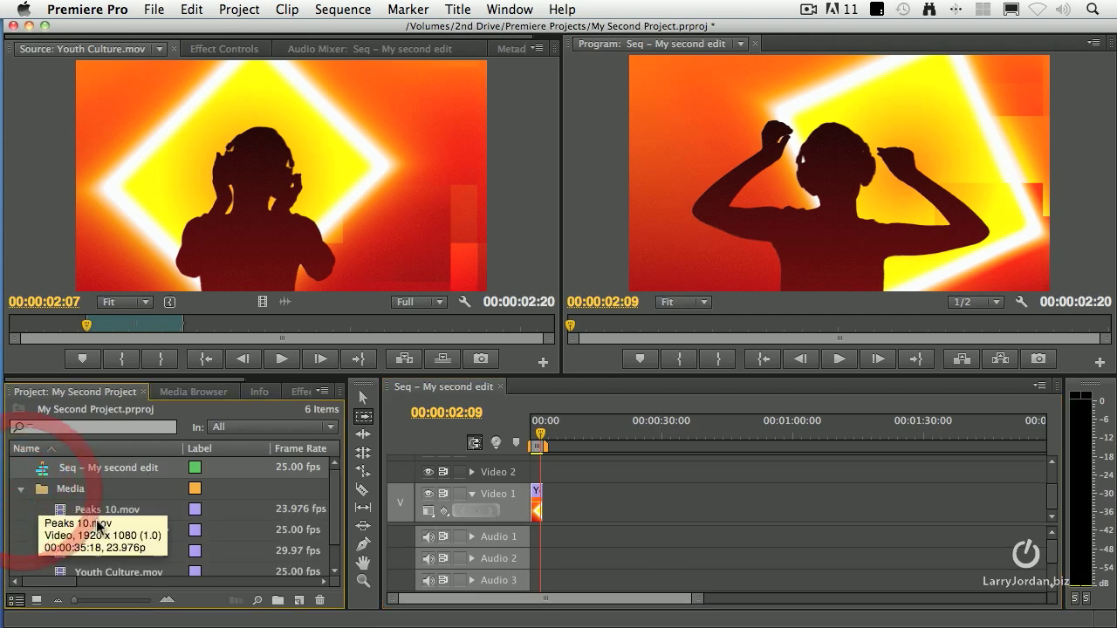
- Mark Peaks 10.mov from 00:00:06:00 to 00:00:18:04, a 00:00:12:05 range
{"action": "double_click", "coordinate": [98, 515]}
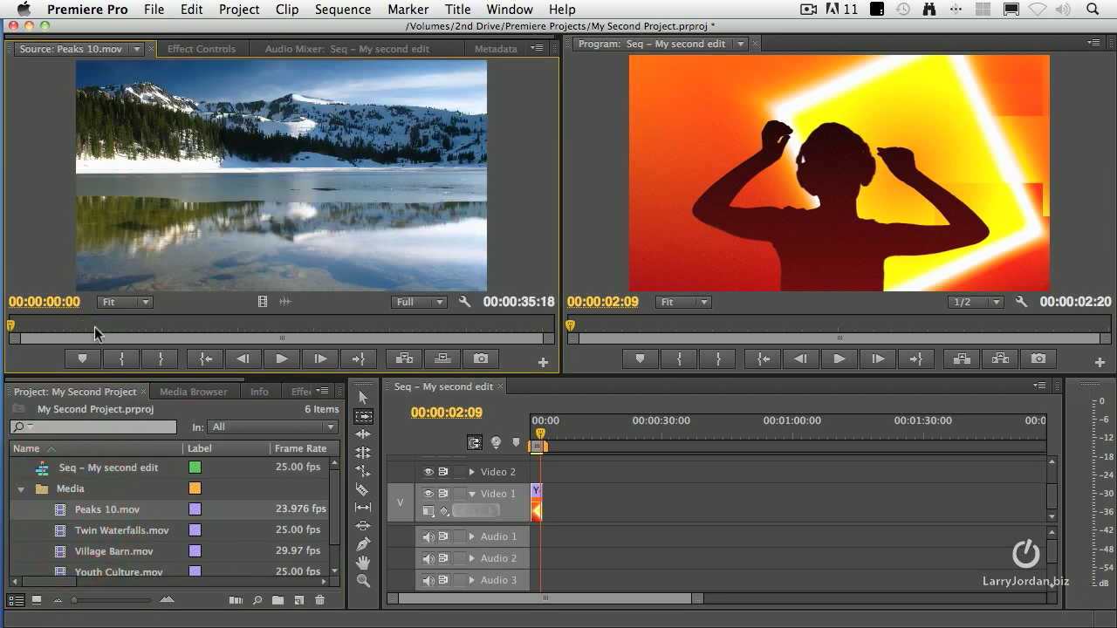
{"action": "left_click_drag", "start_coordinate": [94, 326], "coordinate": [100, 327]}
{"action": "key", "text": "i"}
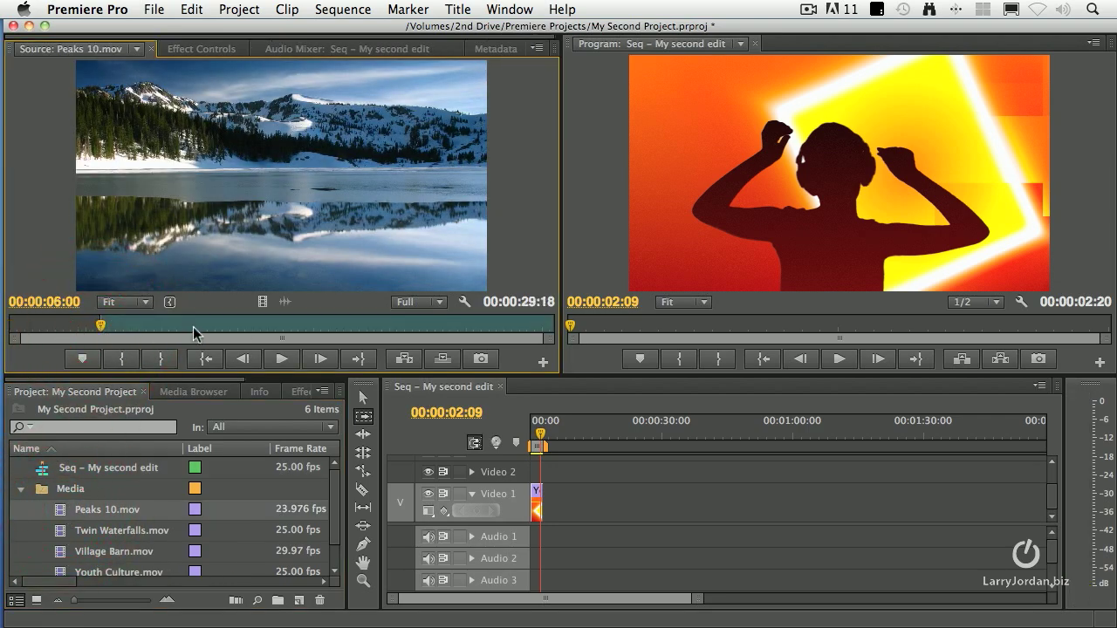
{"action": "left_click_drag", "start_coordinate": [344, 328], "coordinate": [286, 330]}
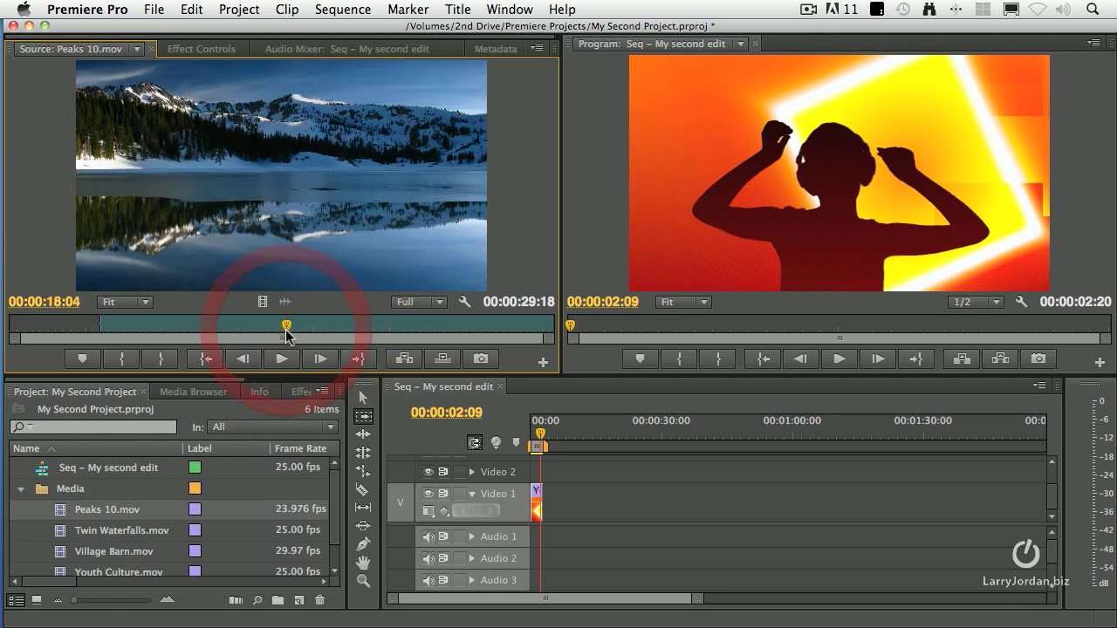
{"action": "key", "text": "o"}
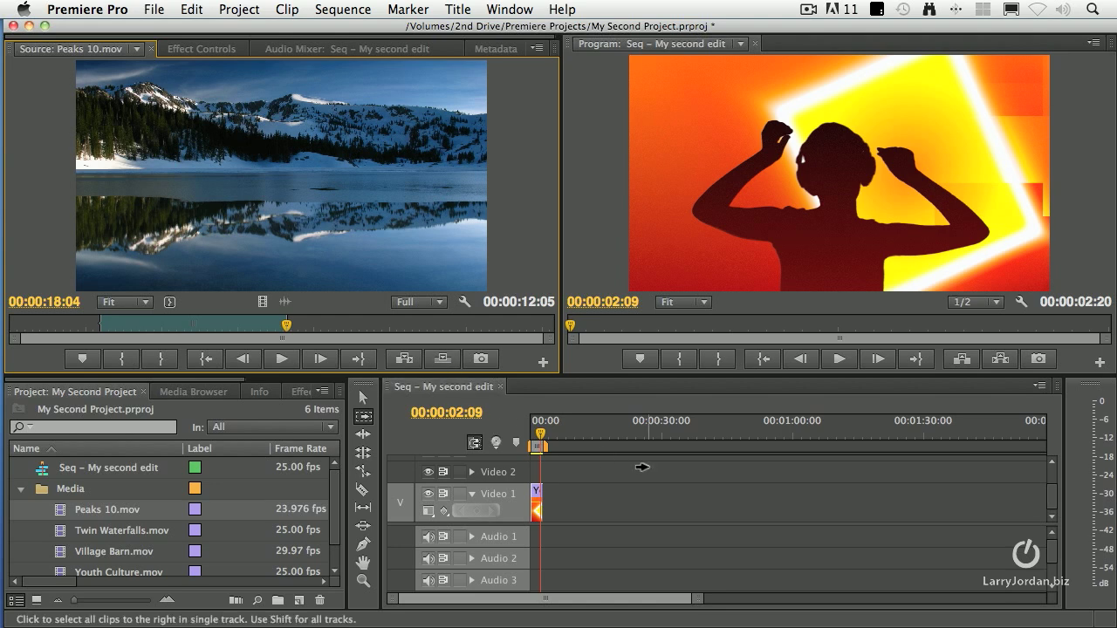
{"action": "left_click", "coordinate": [621, 494]}
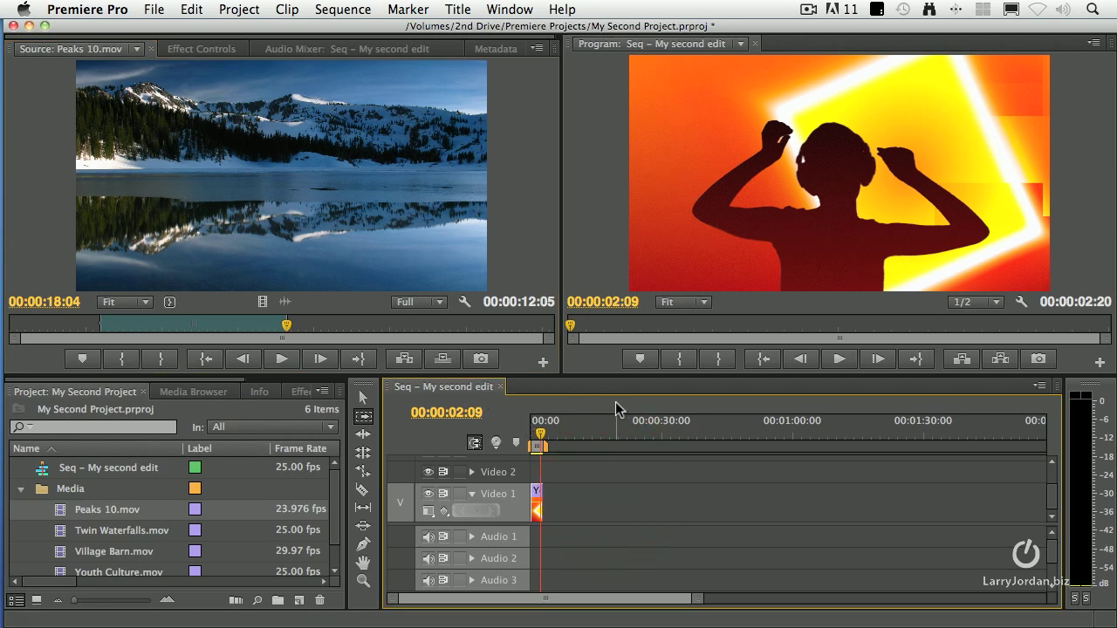
- Overwrite the marked Peaks 10 range after the dancer clip, then step through its edit points
{"action": "key", "text": "period"}
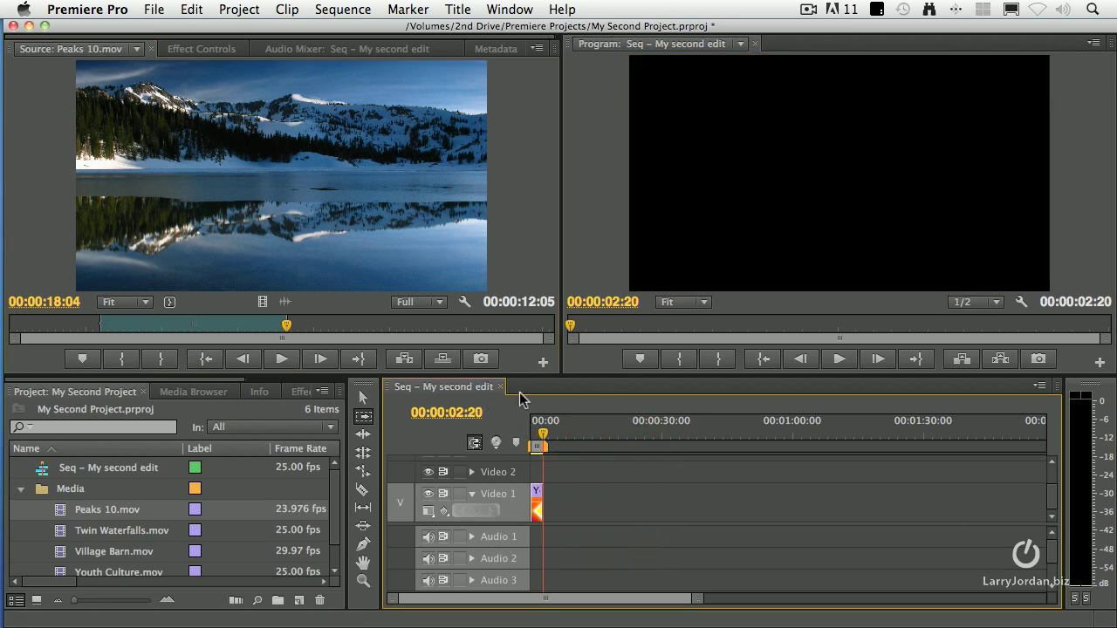
{"action": "key", "text": "period"}
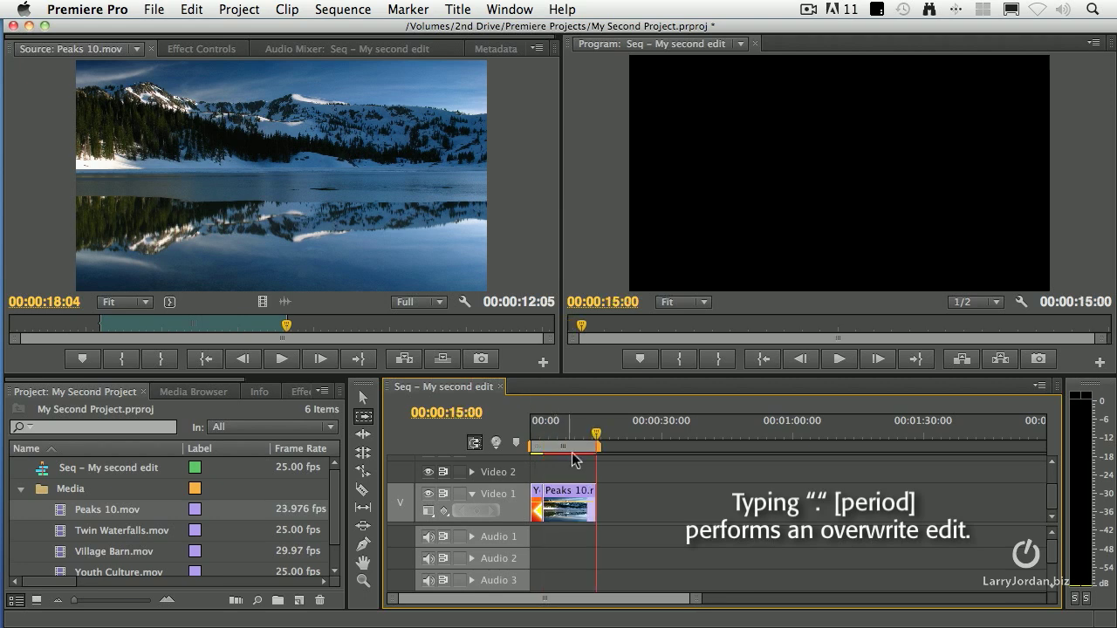
{"action": "left_click_drag", "start_coordinate": [596, 434], "coordinate": [565, 434]}
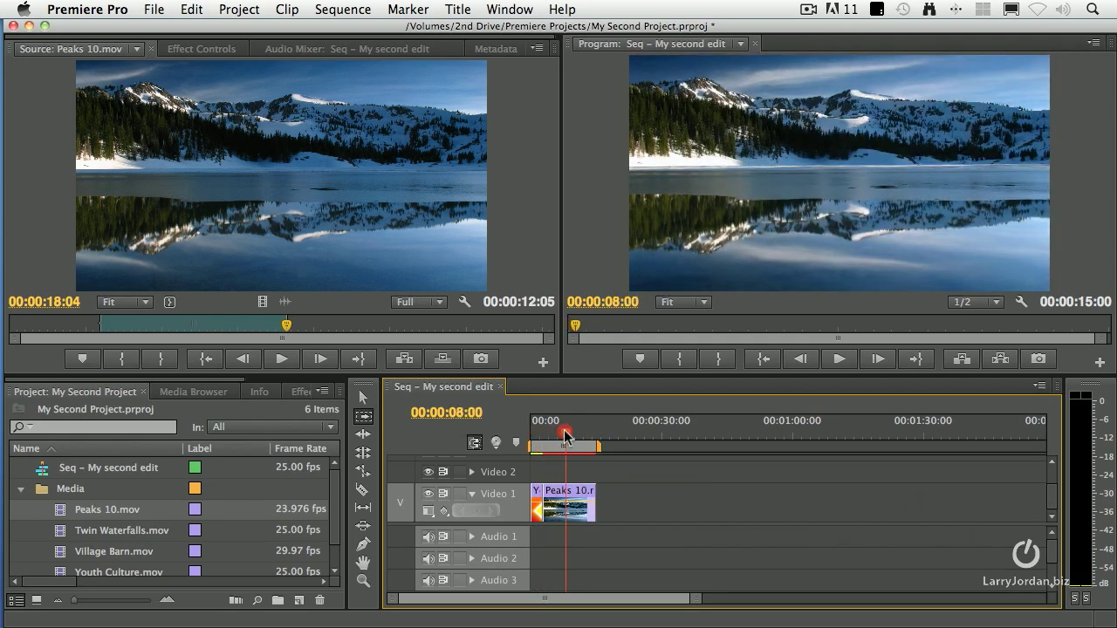
{"action": "key", "text": "Down"}
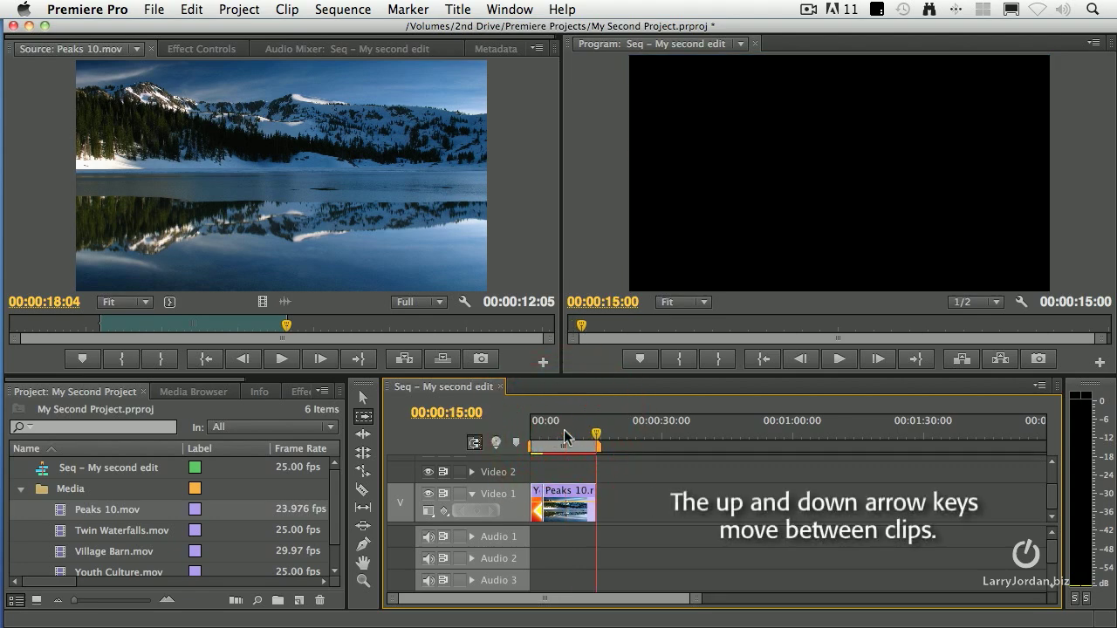
{"action": "key", "text": "Up"}
{"action": "key", "text": "Down"}
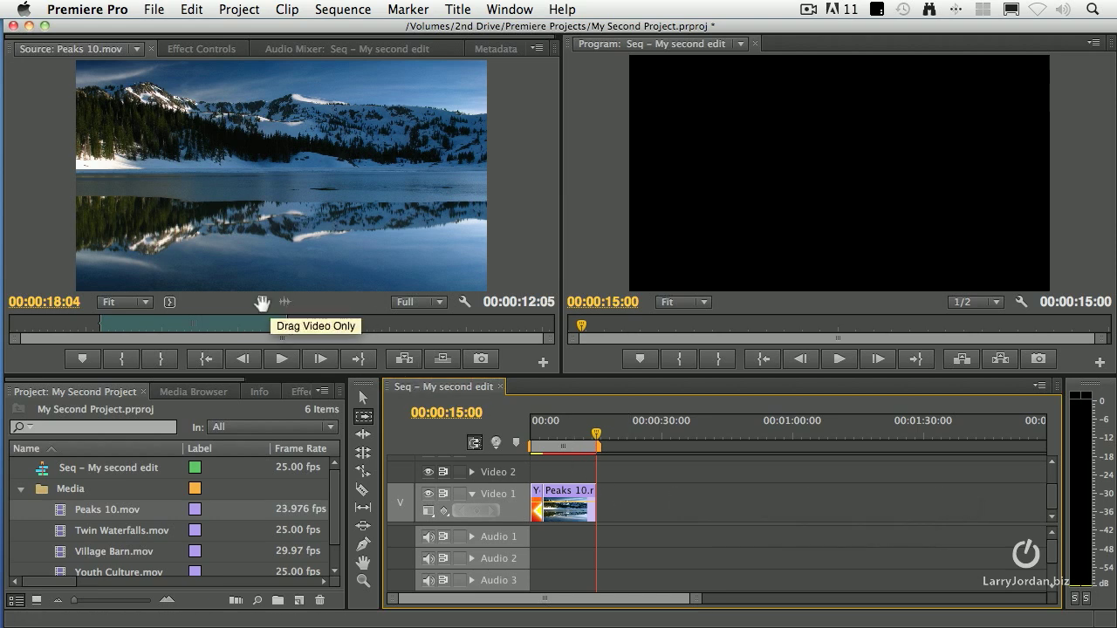
- Place a video-only Peaks 10 clip later on Video 1, leaving a gap after the first Peaks clip
{"action": "left_click_drag", "start_coordinate": [261, 302], "coordinate": [633, 493]}
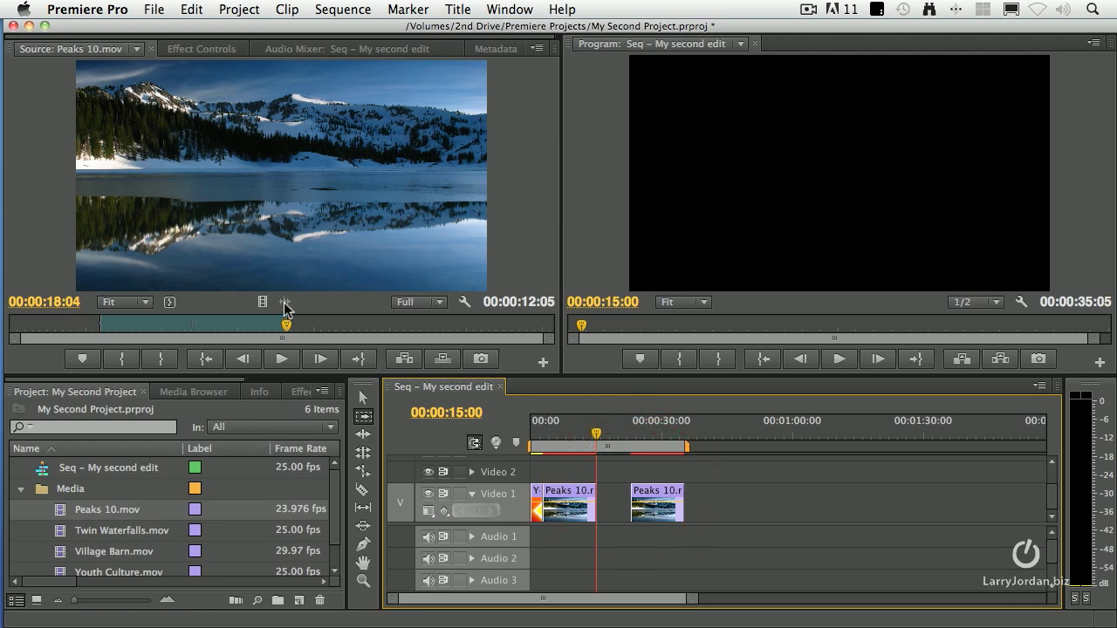
{"action": "mouse_move", "coordinate": [286, 307]}
{"action": "left_mouse_down"}
{"action": "mouse_move", "coordinate": [411, 335]}
{"action": "mouse_move", "coordinate": [714, 500]}
{"action": "mouse_move", "coordinate": [618, 559]}
{"action": "mouse_move", "coordinate": [643, 541]}
{"action": "mouse_move", "coordinate": [384, 344]}
{"action": "mouse_move", "coordinate": [283, 306]}
{"action": "left_mouse_up"}
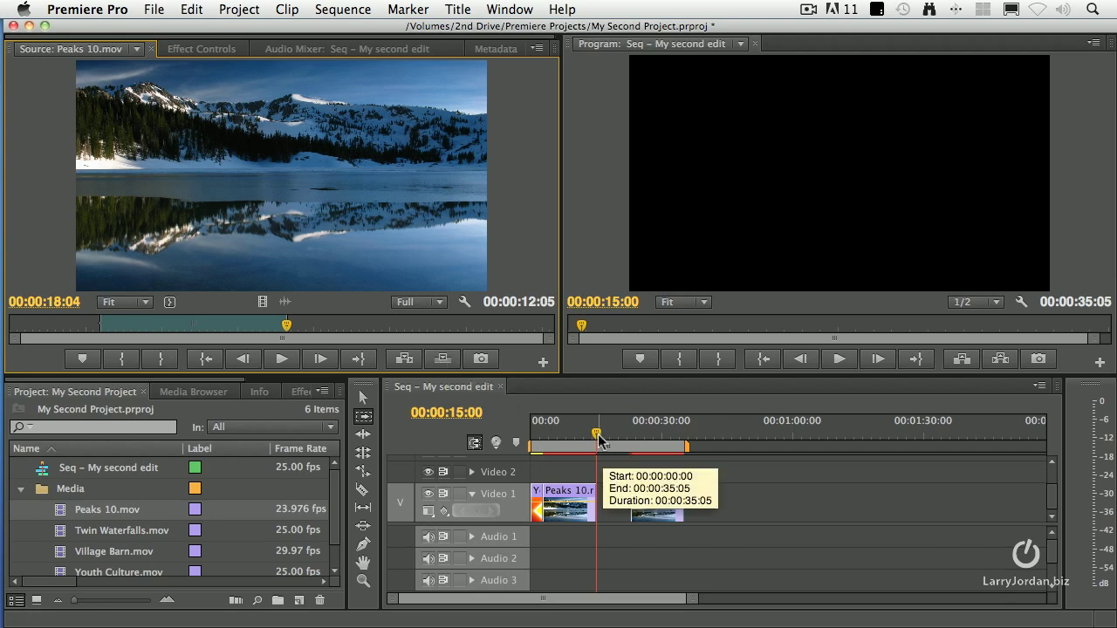
- Play the sequence from 00:00:00:00, then shuttle it in reverse and forward with J, K, L
{"action": "left_click_drag", "start_coordinate": [596, 434], "coordinate": [520, 434]}
{"action": "key", "text": "space"}
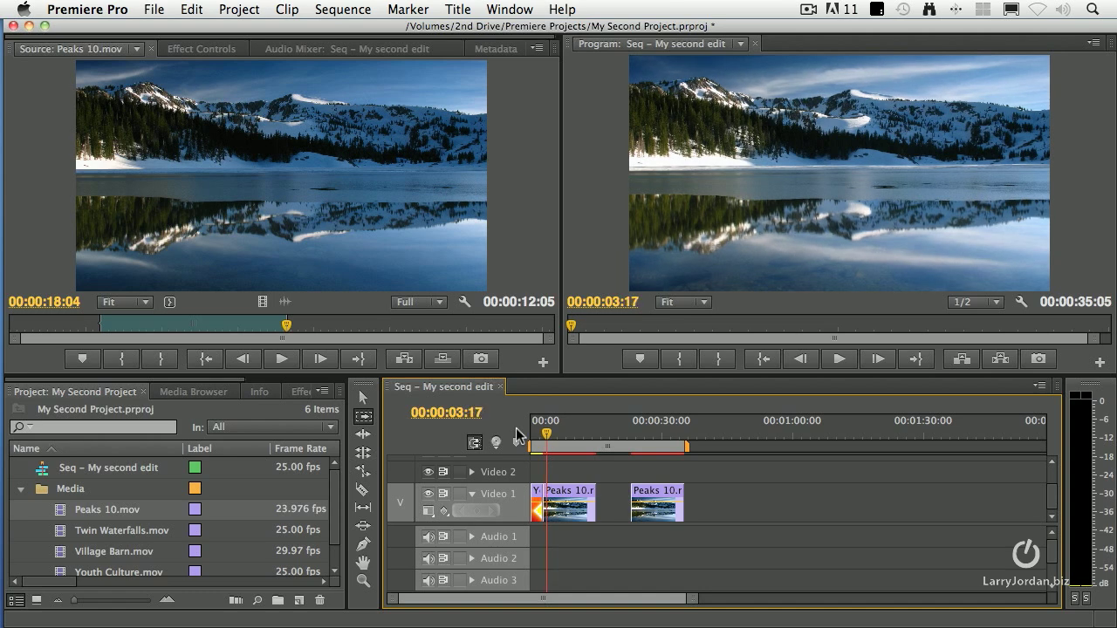
{"action": "key", "text": "j"}
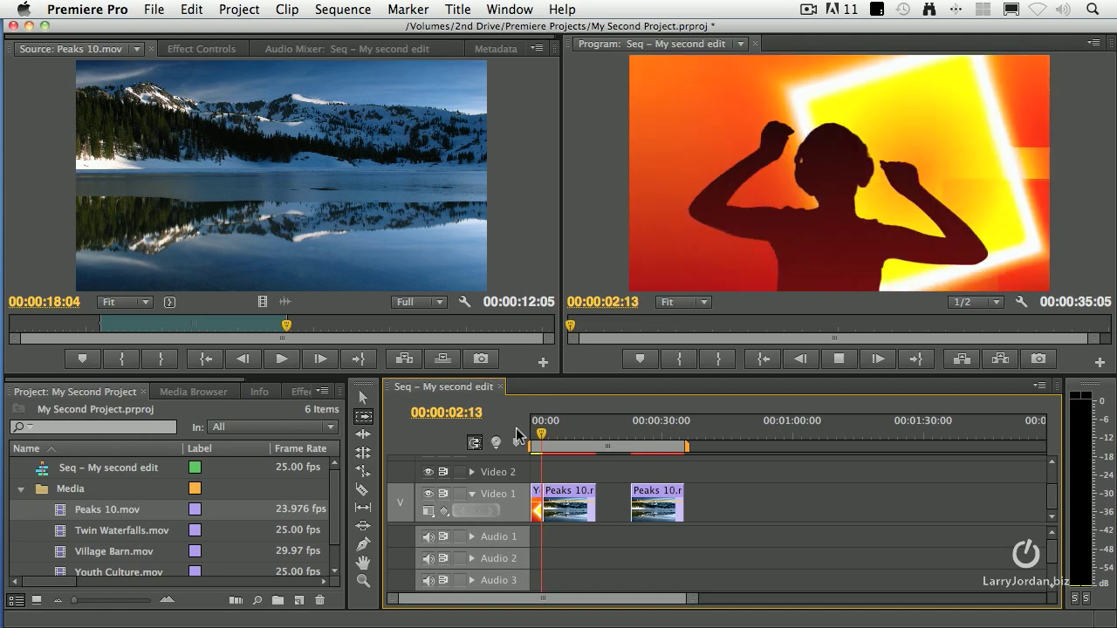
{"action": "key", "text": "k"}
{"action": "key", "text": "l"}
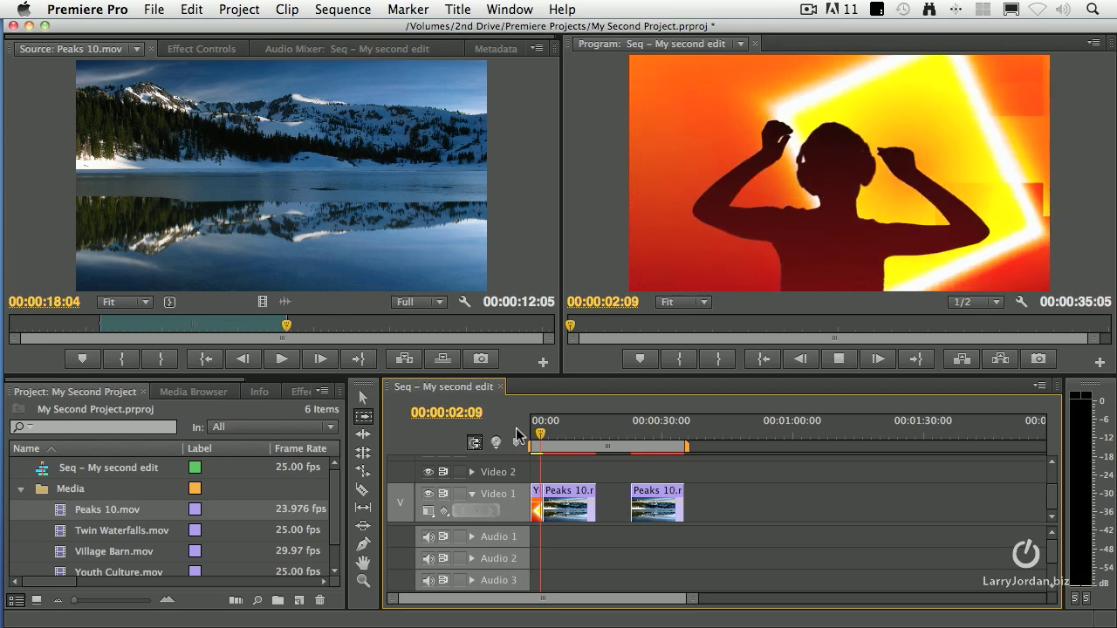
{"action": "key", "text": "k"}
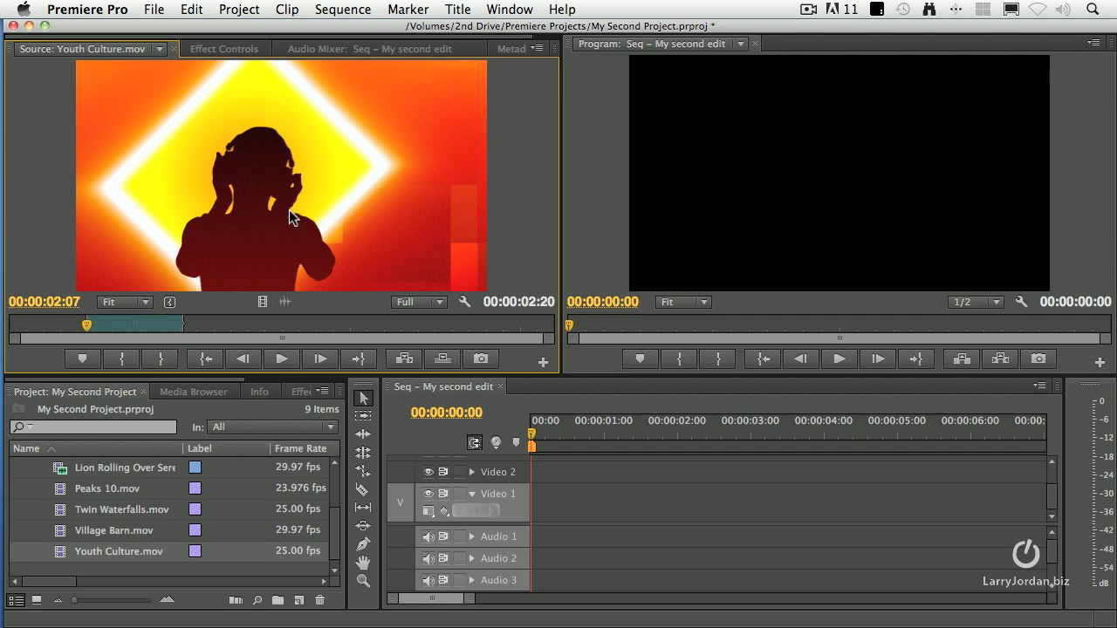
- Widen the program viewer, drag the panel divider down, and toggle the Source panel maximised and back
{"action": "left_click_drag", "start_coordinate": [563, 229], "coordinate": [516, 199]}
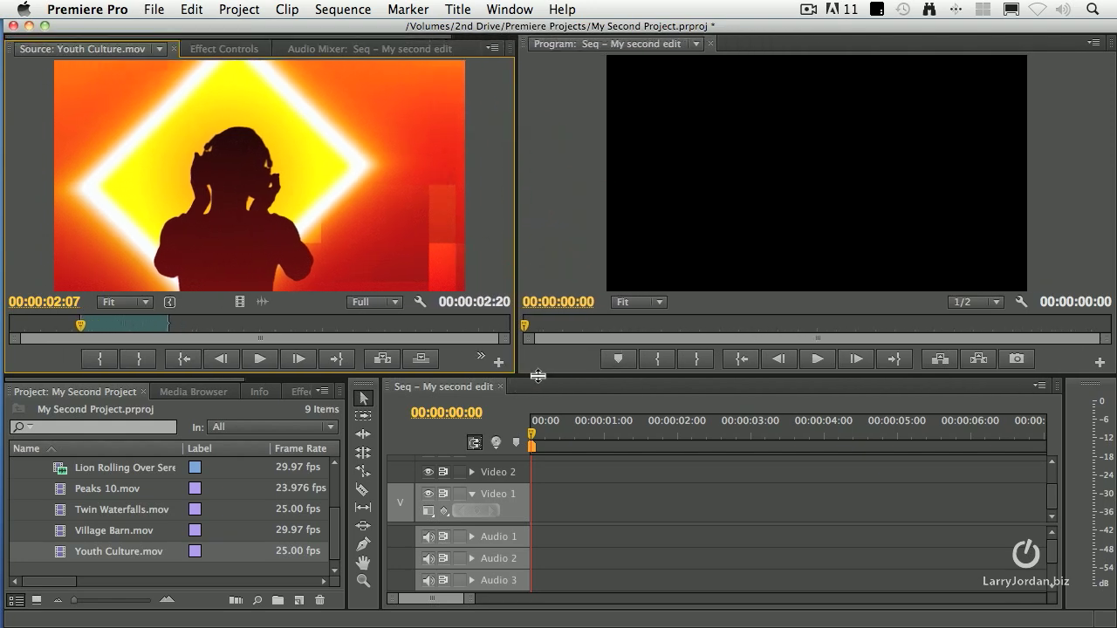
{"action": "mouse_move", "coordinate": [538, 377]}
{"action": "left_mouse_down"}
{"action": "mouse_move", "coordinate": [545, 463]}
{"action": "mouse_move", "coordinate": [545, 395]}
{"action": "left_mouse_up"}
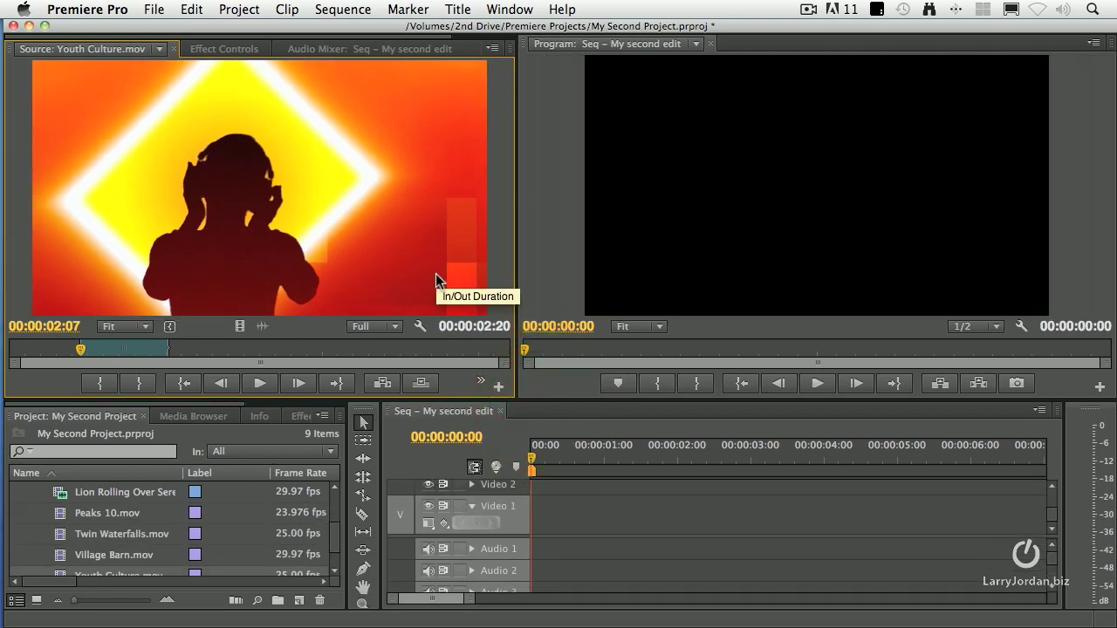
{"action": "key", "text": "grave"}
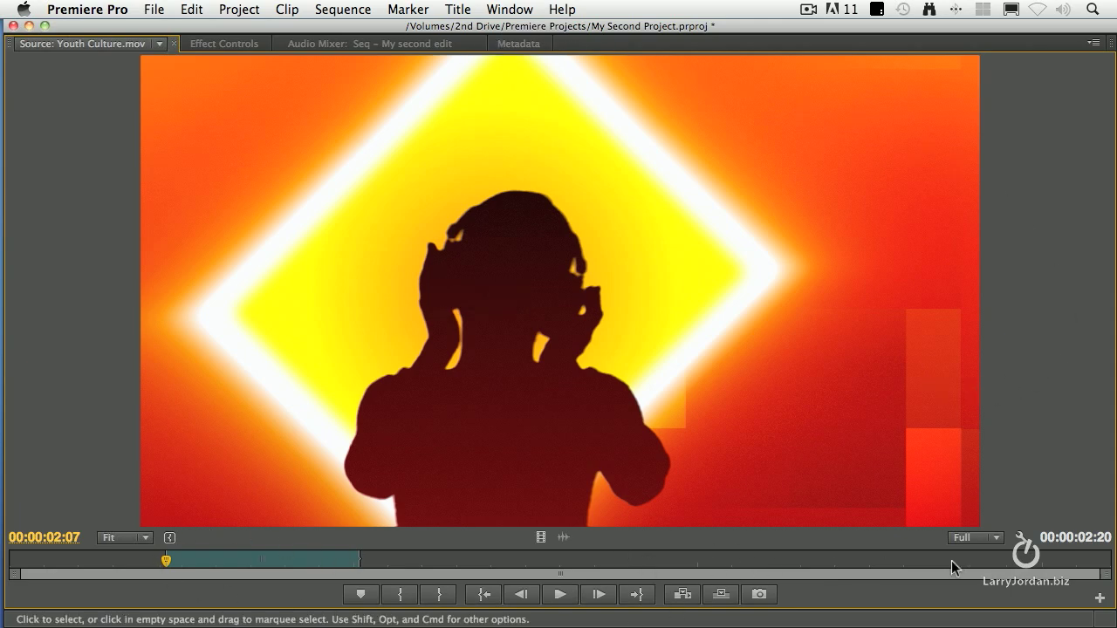
{"action": "key", "text": "grave"}
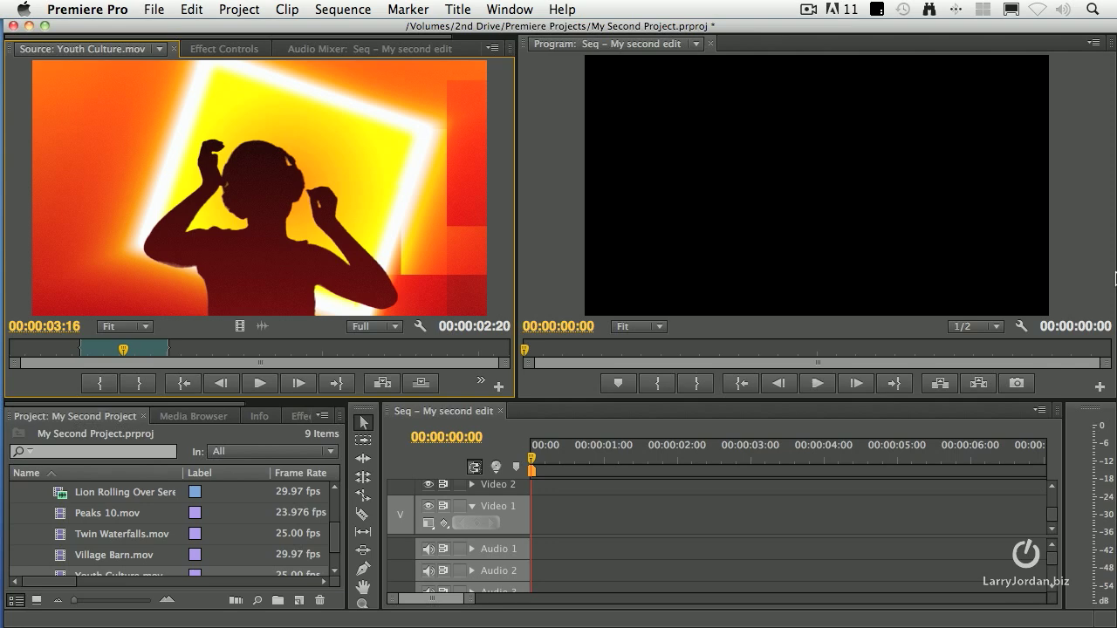
- Maximise the Source monitor with Youth Culture.mov to fill the whole window
{"action": "key", "text": "grave"}
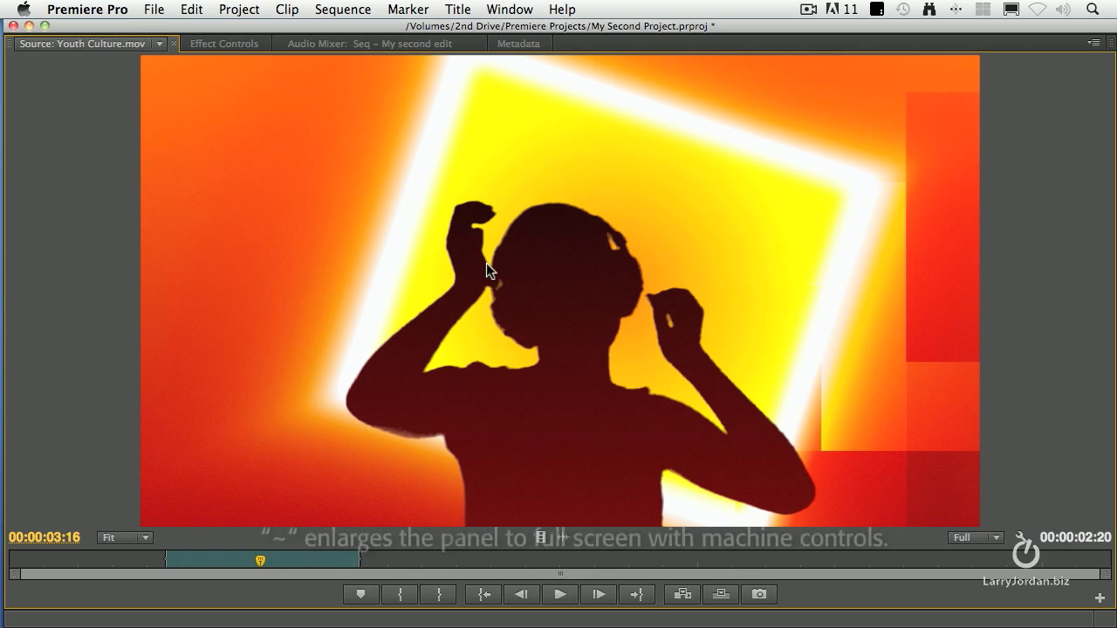